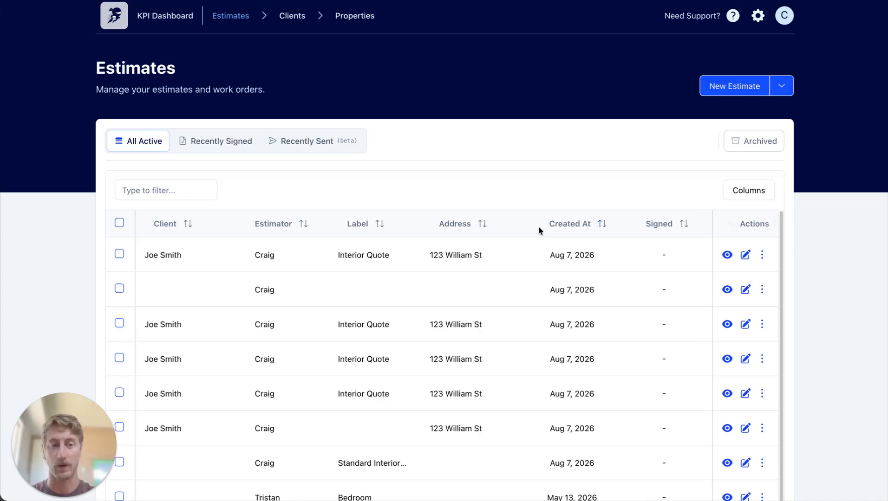
Create a new estimate from the custom "A - Standard interior" template.
left_click(735, 87)
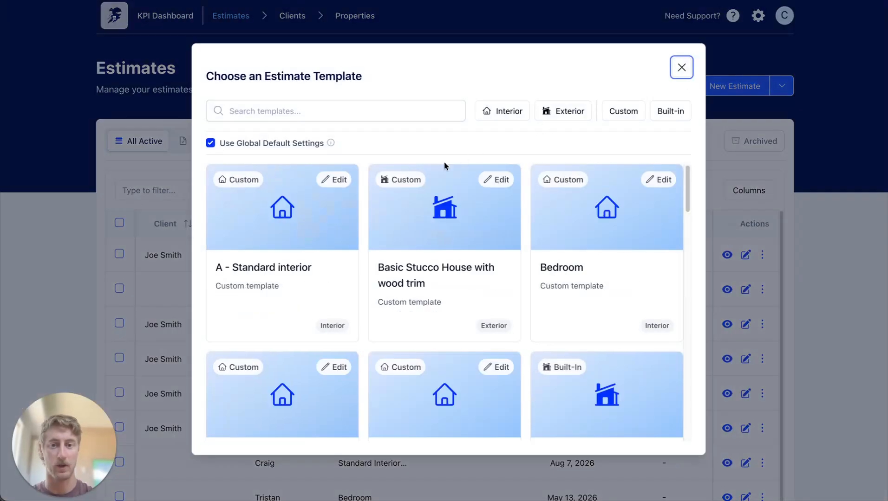
left_click(239, 247)
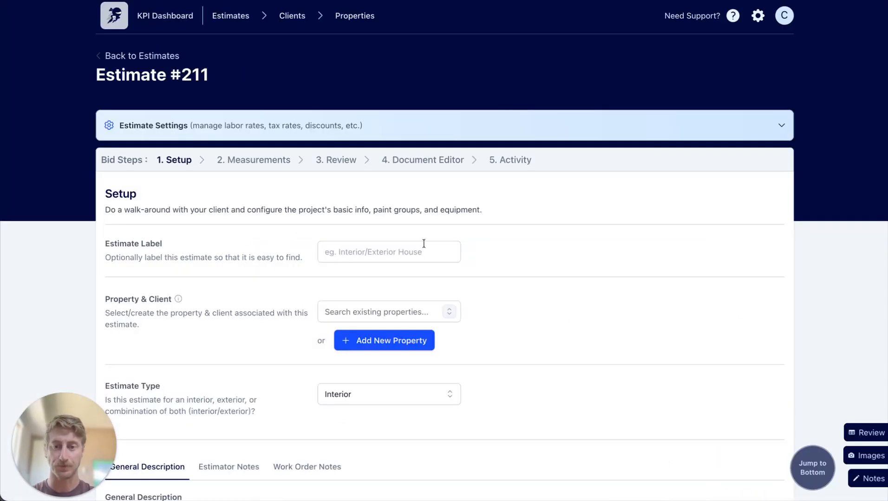
Label the estimate "Interior quote" and link it to the third existing property in the property list.
left_click(425, 242)
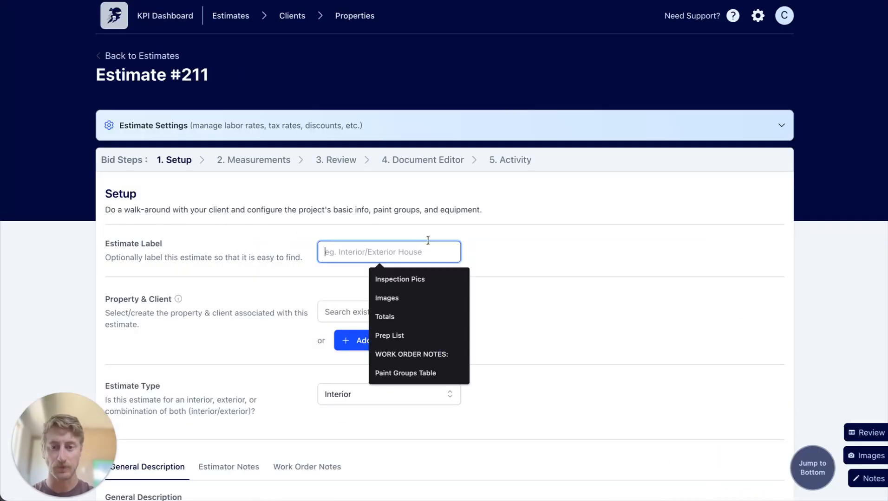
type("int")
key("Down")
key("Down")
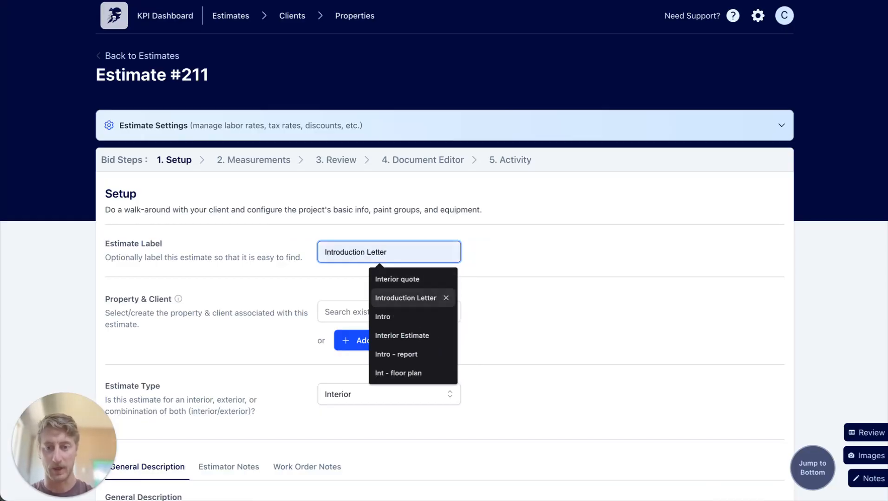
key("Up")
key("Tab")
left_click(449, 312)
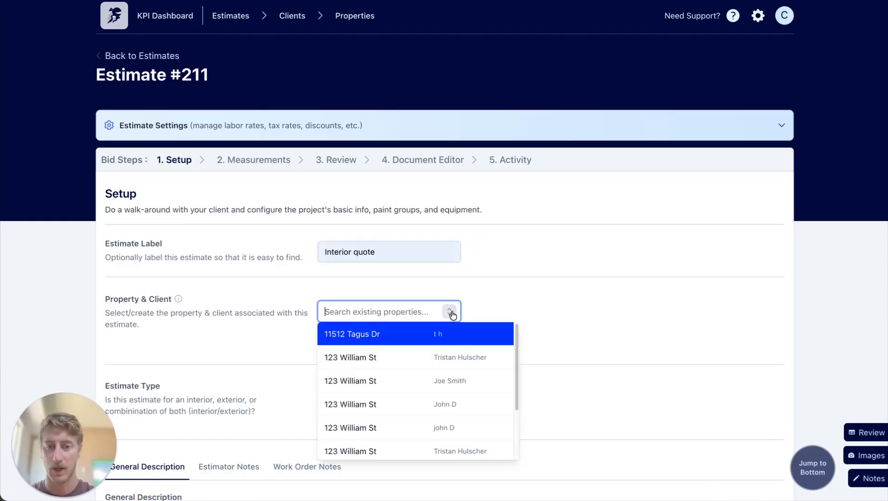
left_click(444, 385)
Look at the new property form and its new client fields, and close it without creating anything.
left_click(377, 341)
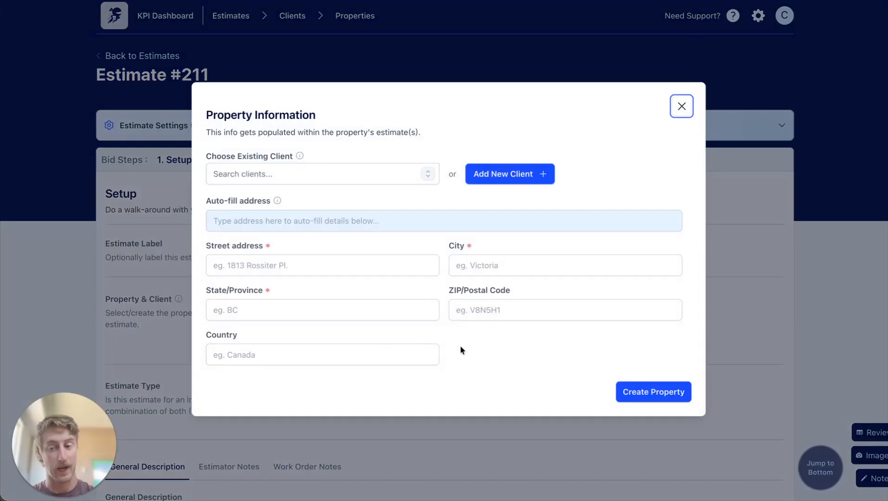
left_click(511, 174)
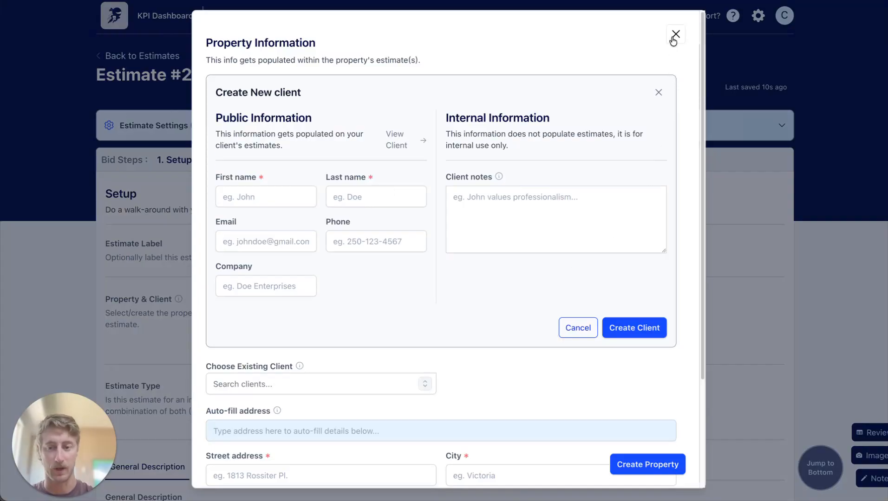
left_click(675, 35)
Replace the Areas Included text in the general description with "Selected work listed below".
scroll(538, 332, "down", 5)
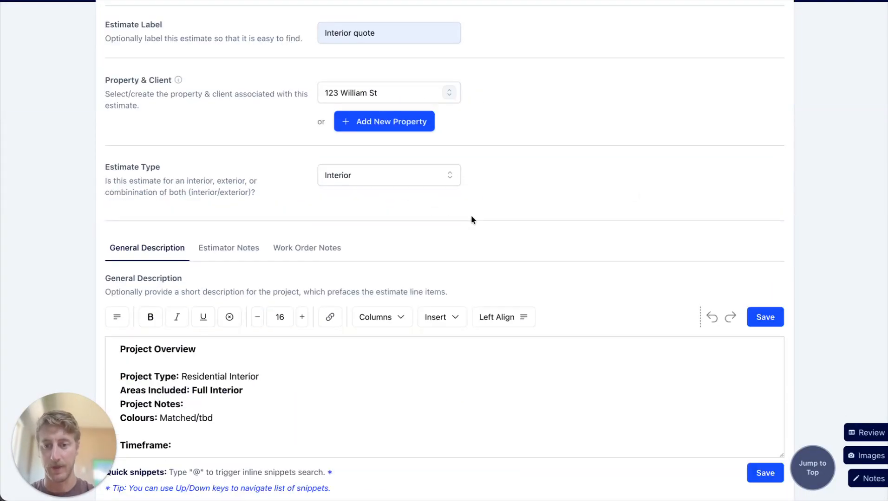
scroll(470, 220, "down", 3)
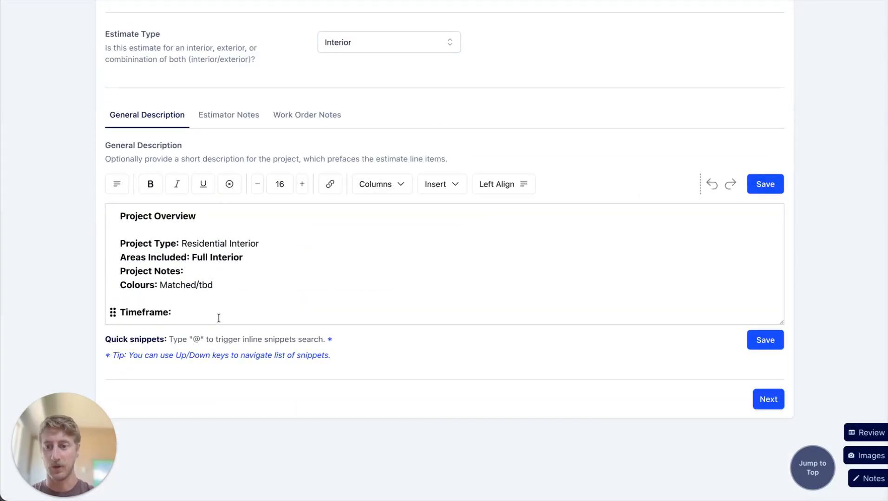
left_click_drag(218, 315, 122, 216)
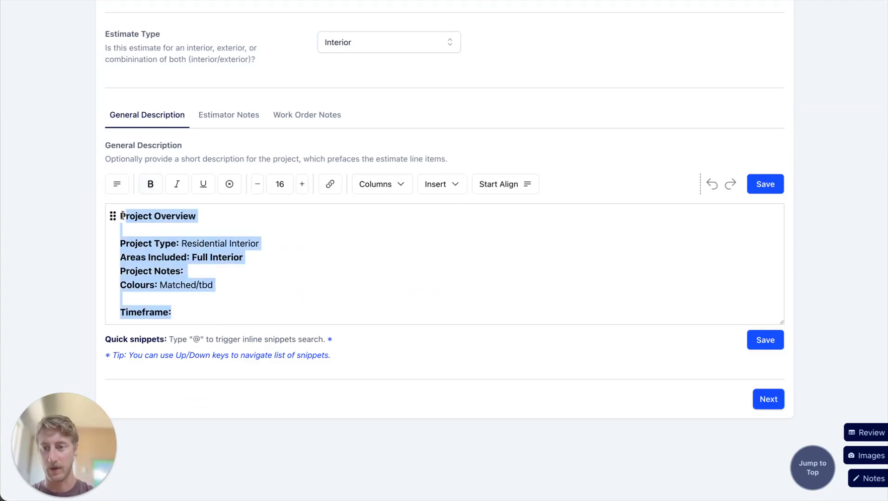
left_click(245, 228)
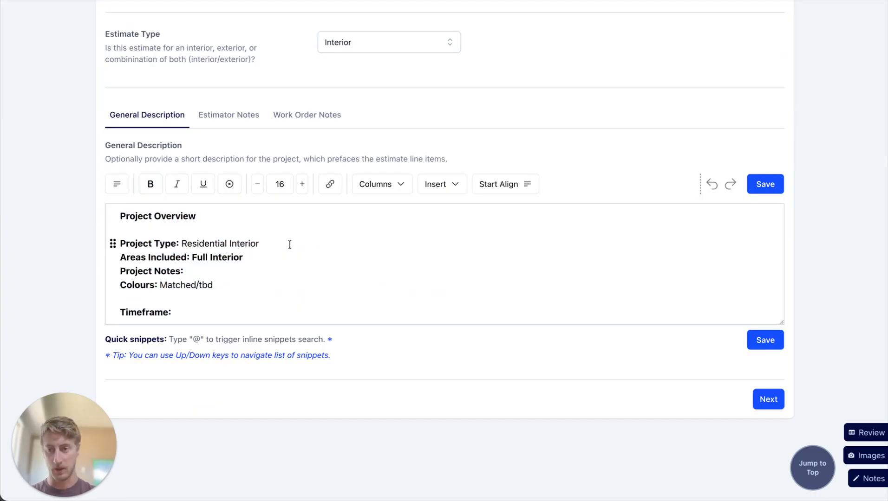
left_click_drag(243, 258, 193, 255)
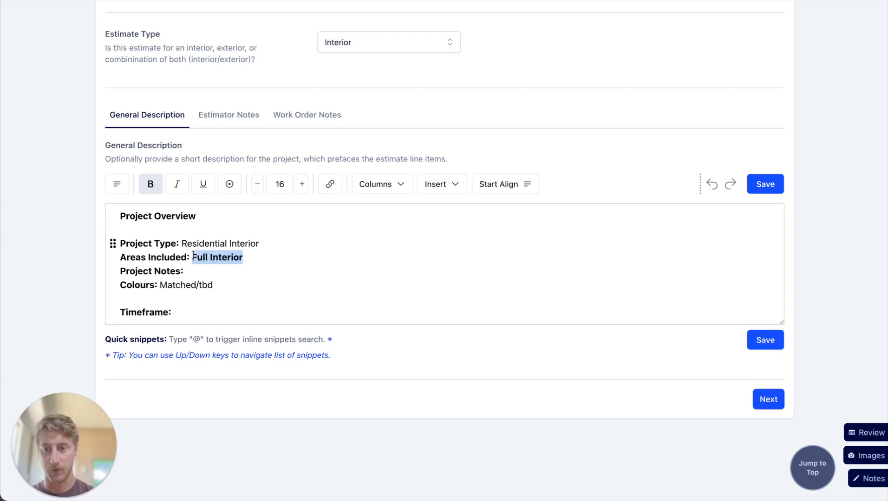
type("Selecte")
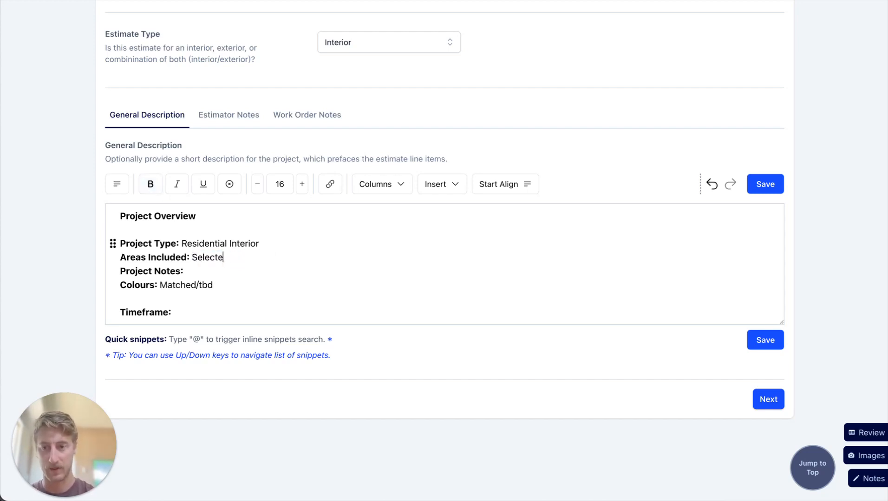
type("d work ")
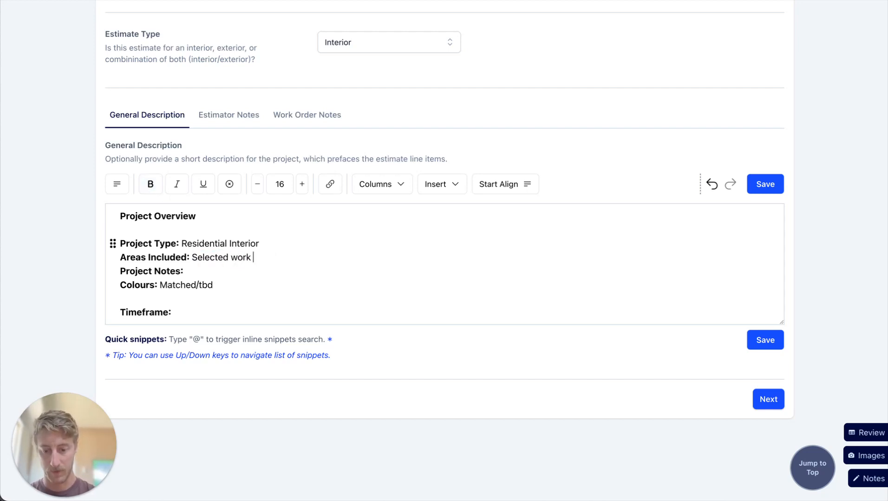
type("listed below")
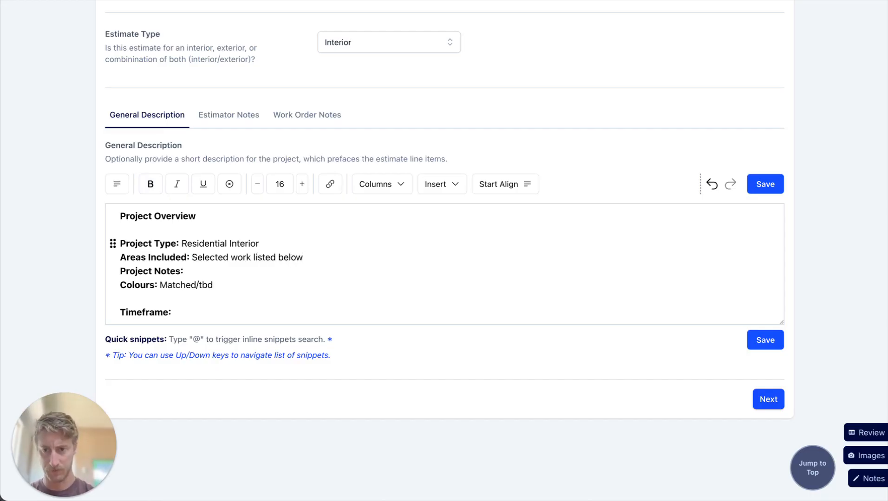
Fill in the Timeframe line of the general description with "Next available slot" in non-bold text.
left_click(220, 271)
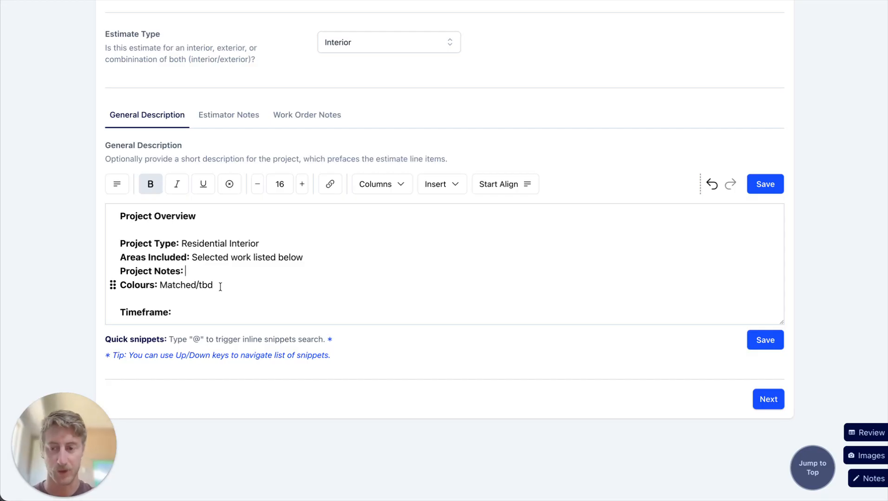
left_click(185, 313)
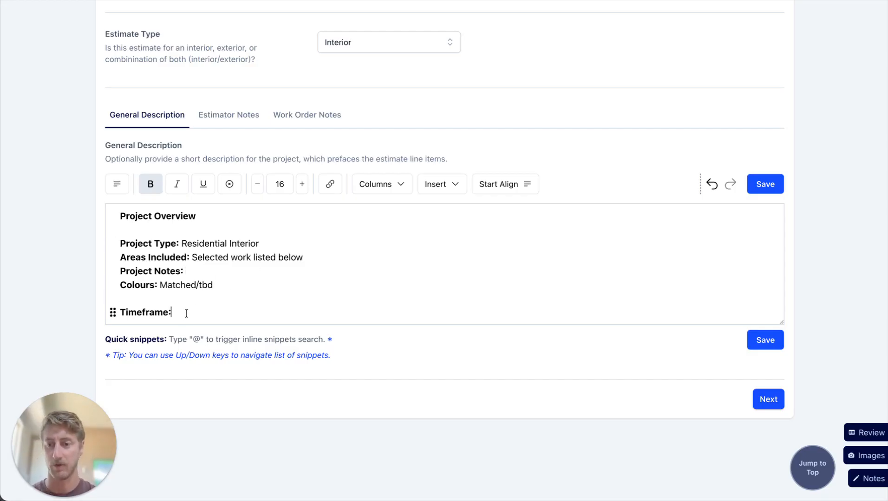
key("super+b")
type("N")
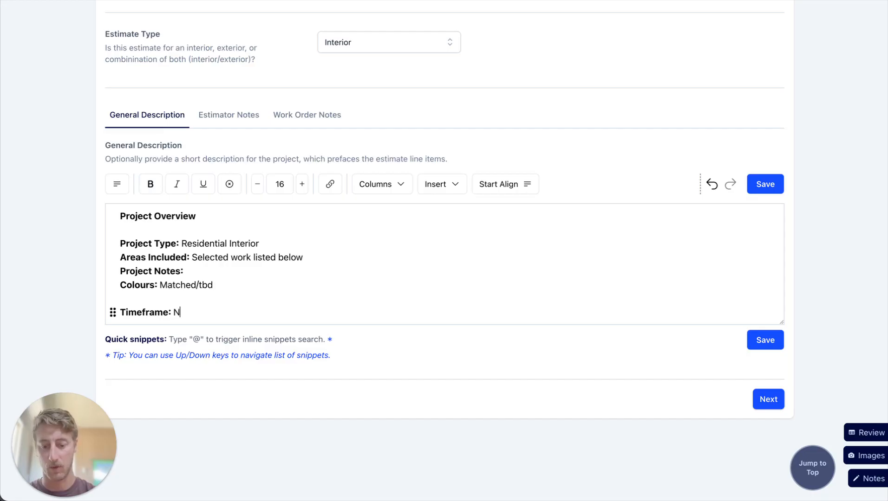
type("ext abva")
key("BackSpace")
key("BackSpace")
key("BackSpace")
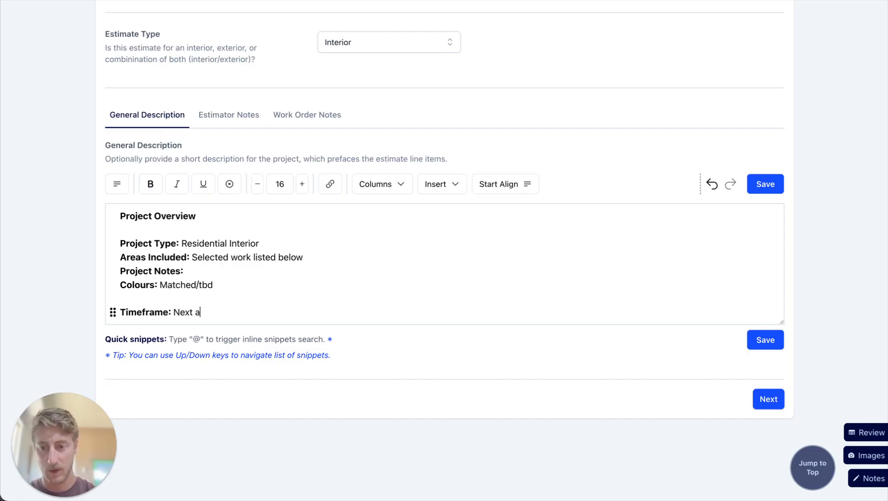
type("vailable slot")
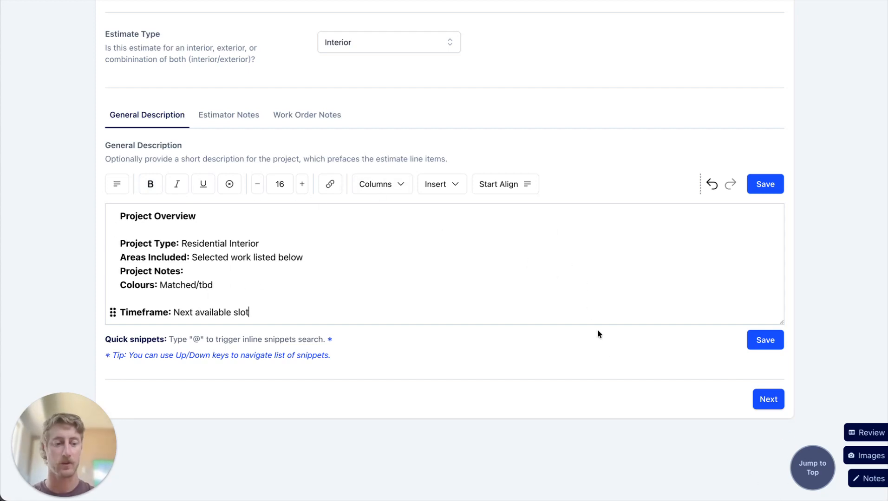
Check the general description in the estimate's notes window and close the window.
left_click(867, 480)
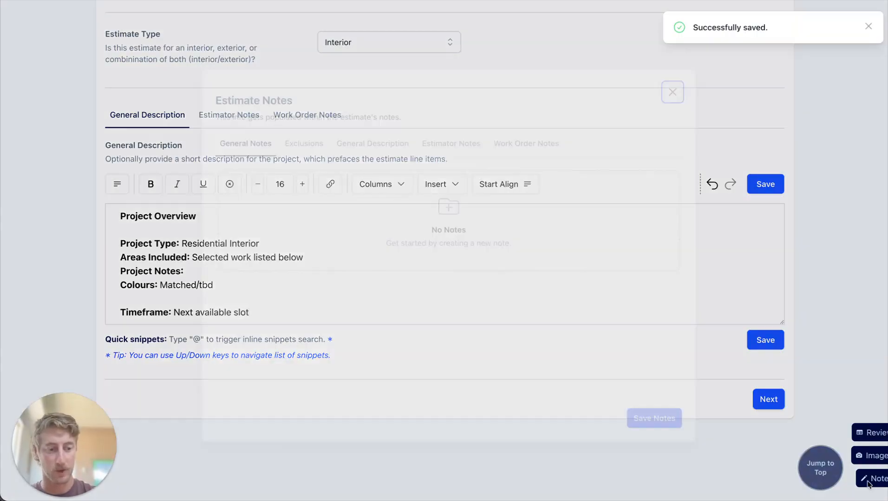
left_click(378, 134)
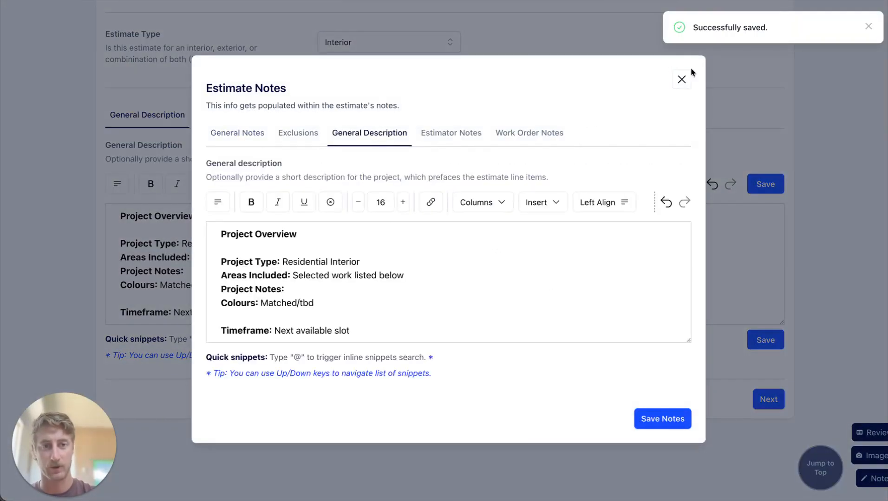
left_click(681, 79)
Proceed to the Measurements stage and start the Measurement Setup Wizard with the Interior project scope.
left_click(768, 399)
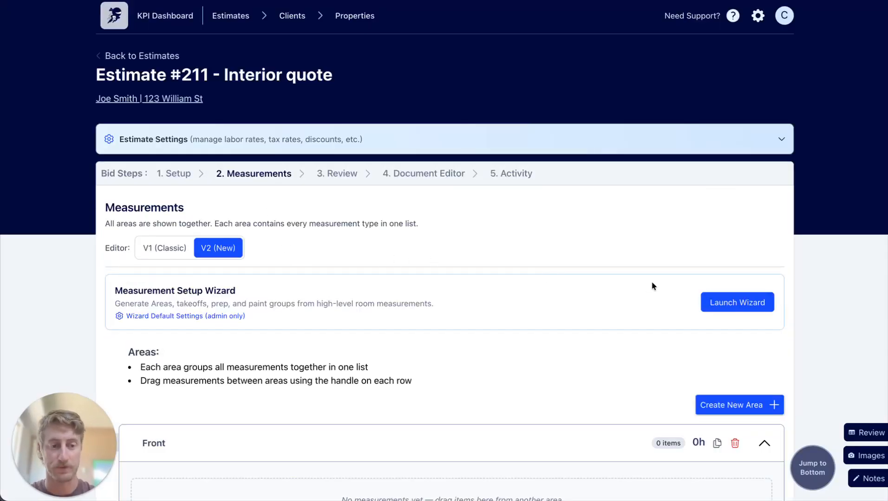
left_click(761, 305)
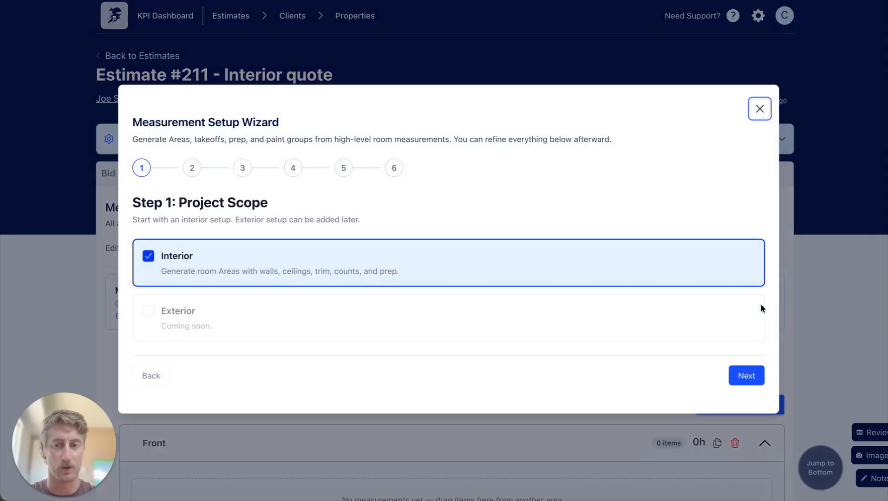
left_click(752, 374)
Select Living Room, add a custom room named "Laundry room", and continue to the wizard's painting scope.
left_click(159, 224)
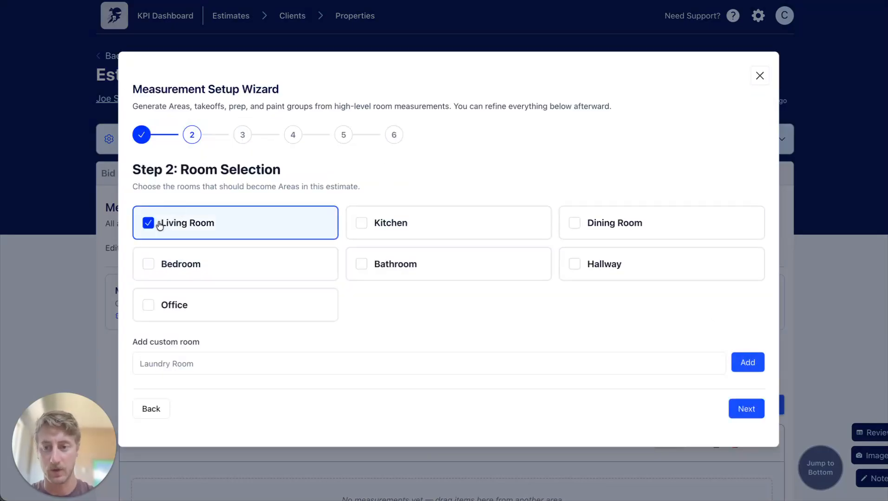
left_click(195, 363)
type("L")
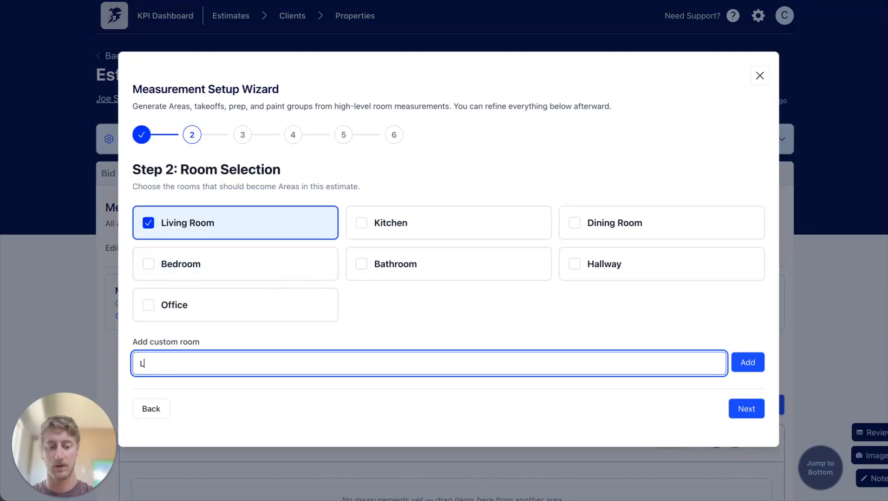
type("aundry room")
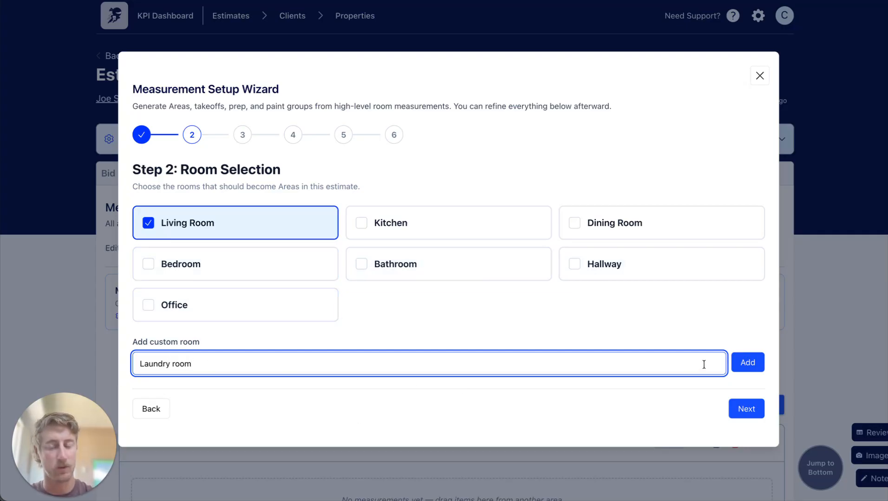
left_click(748, 368)
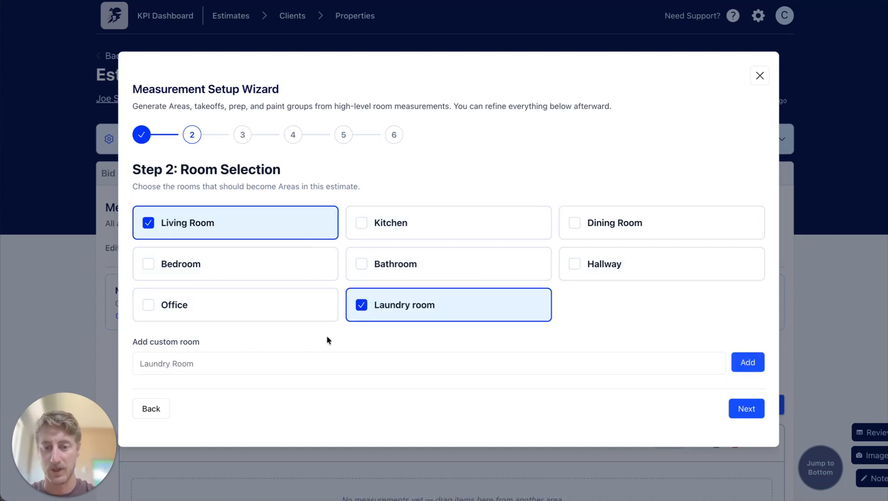
left_click(753, 410)
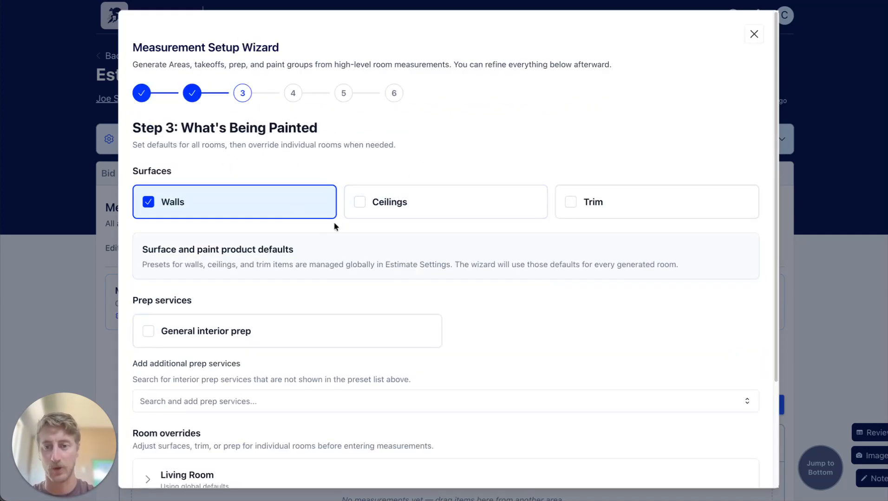
Include Ceilings and Trim in the painted surfaces, with Door Frames, Window Frames and Doors as additional trim items.
left_click(366, 201)
left_click(580, 203)
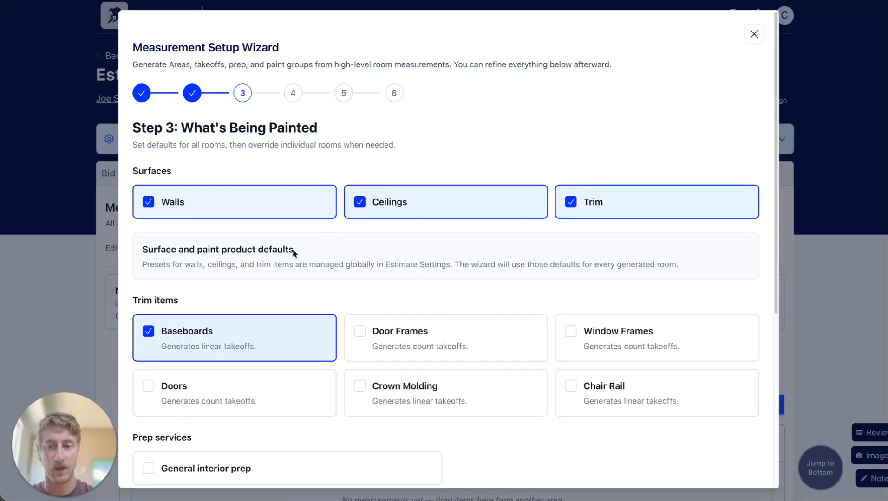
scroll(278, 325, "down", 1)
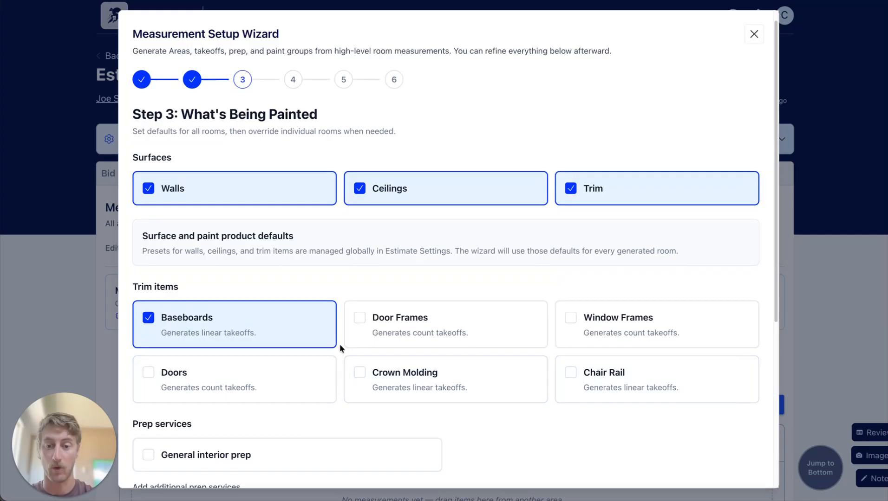
left_click(372, 319)
left_click(633, 318)
left_click(191, 387)
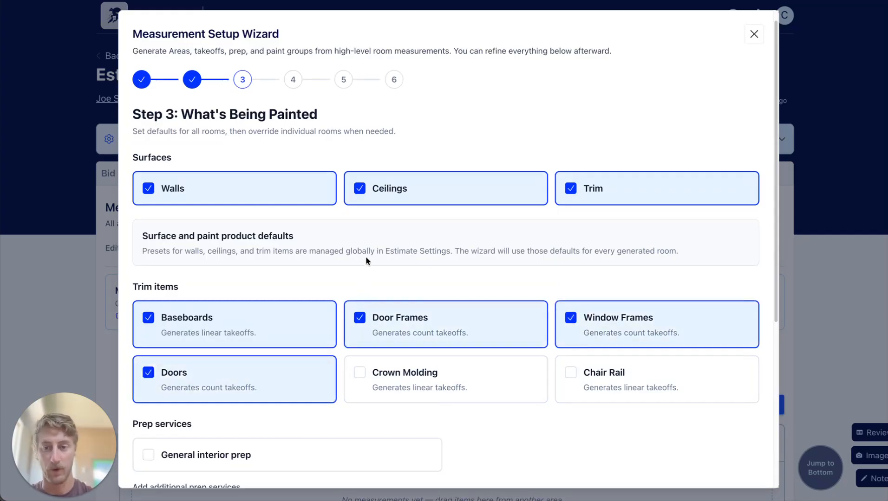
Include General interior prep as a default prep service for all rooms.
scroll(650, 269, "down", 2)
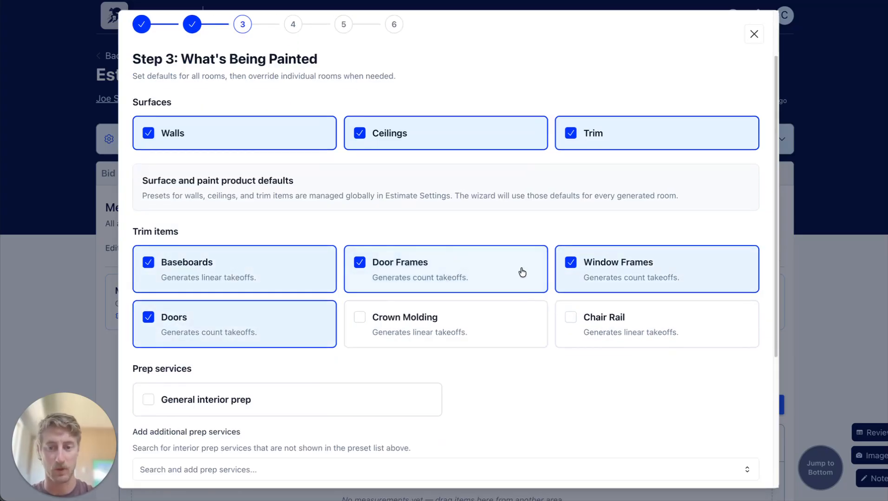
scroll(371, 284, "down", 5)
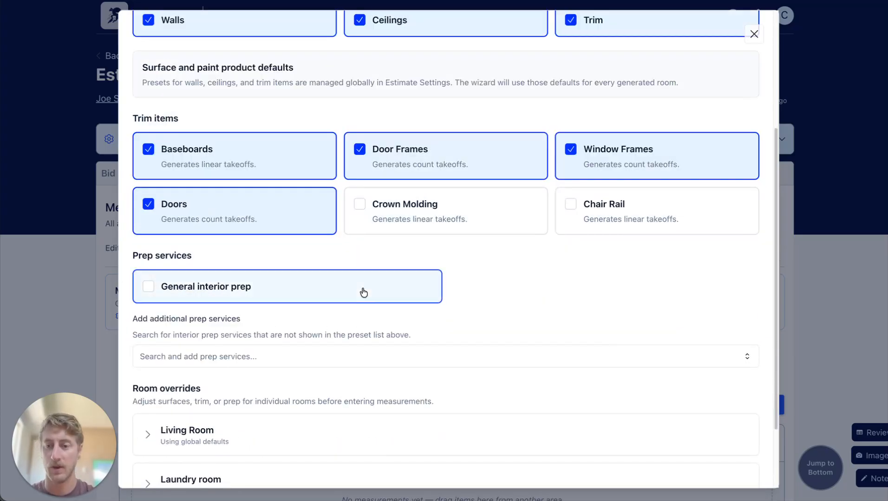
scroll(364, 292, "down", 4)
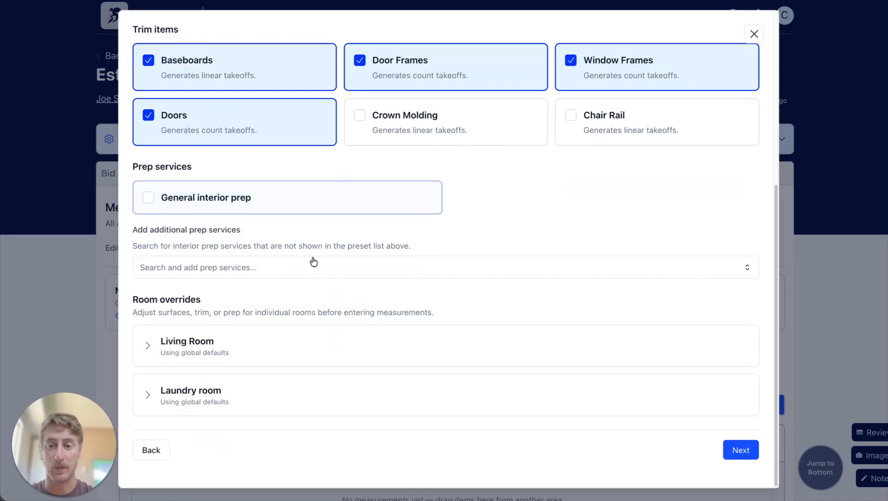
left_click(144, 201)
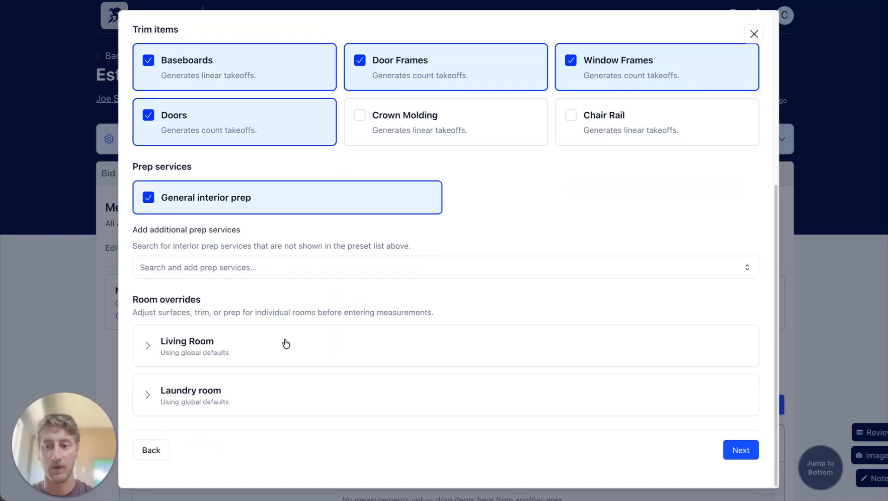
Override the Laundry room's painted surfaces by excluding Ceilings and Trim.
left_click(148, 397)
scroll(339, 346, "down", 6)
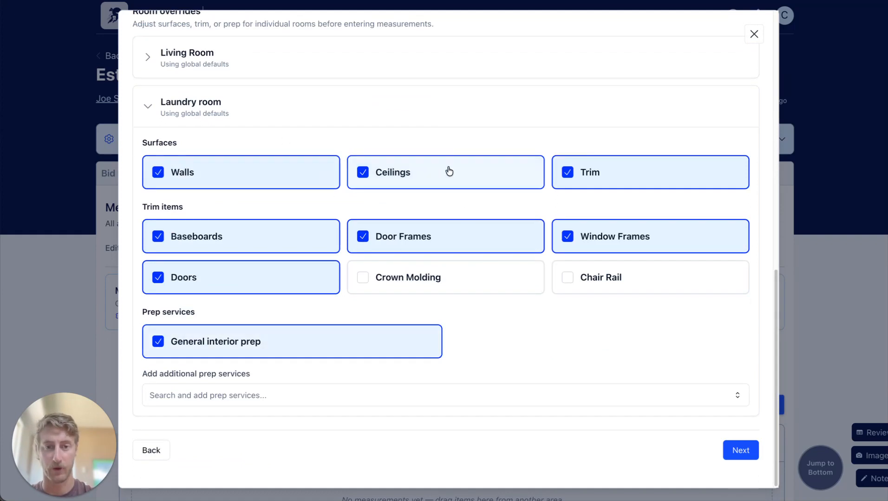
left_click(367, 173)
left_click(569, 173)
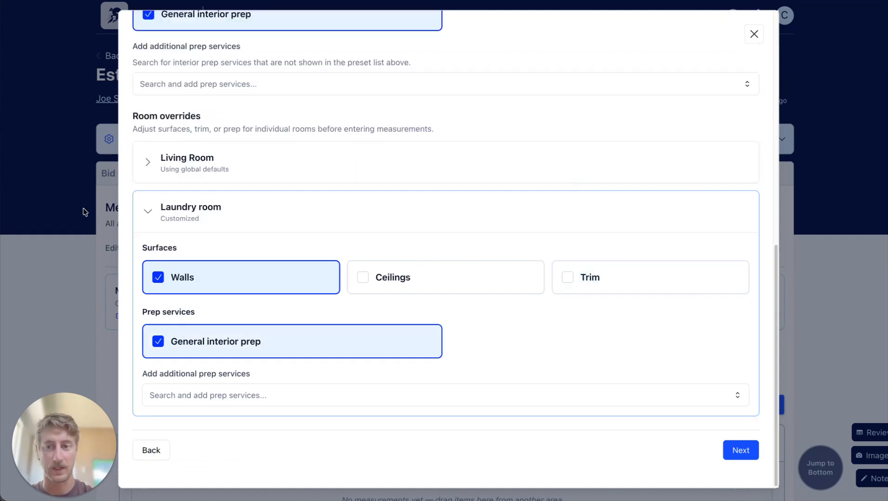
Add Drywall repair as an additional prep service for the Laundry room and continue to the room measurements.
left_click(198, 401)
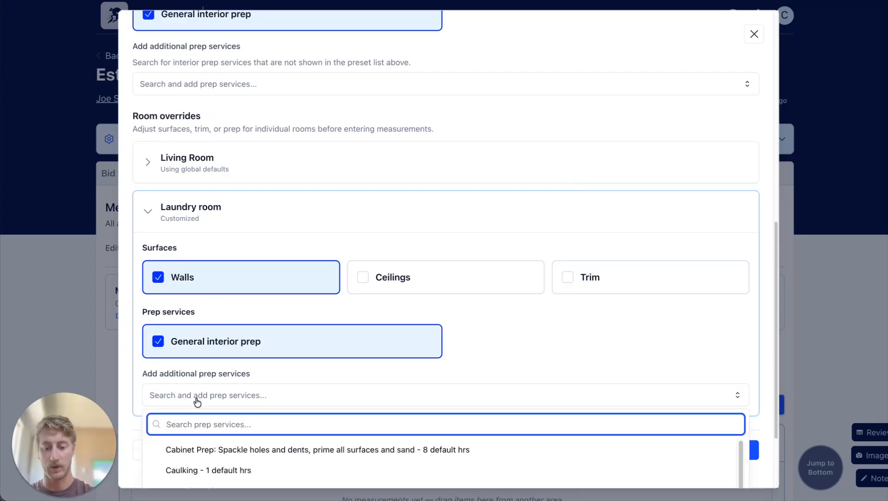
type("dry")
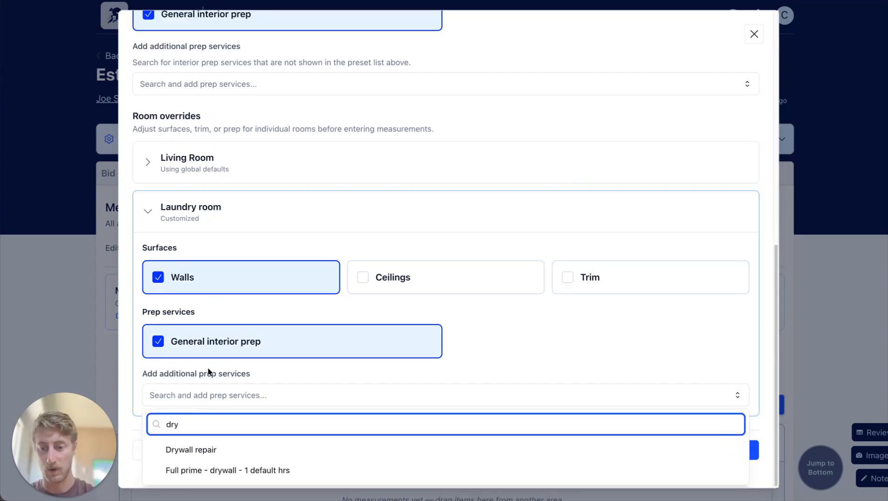
left_click(241, 450)
scroll(509, 378, "down", 1)
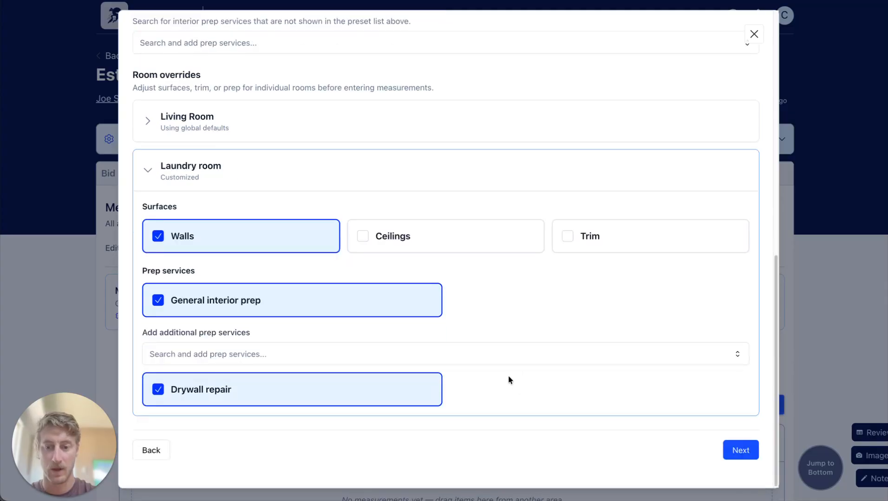
scroll(341, 248, "up", 3)
scroll(246, 378, "down", 2)
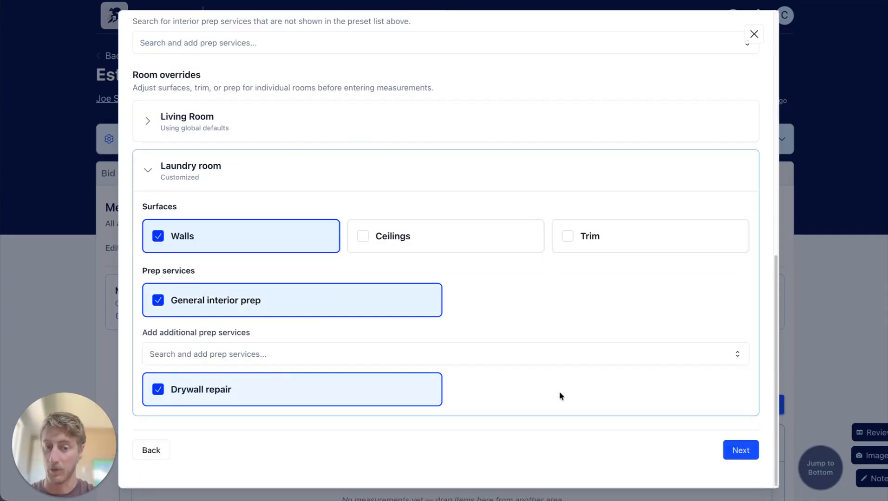
left_click(740, 450)
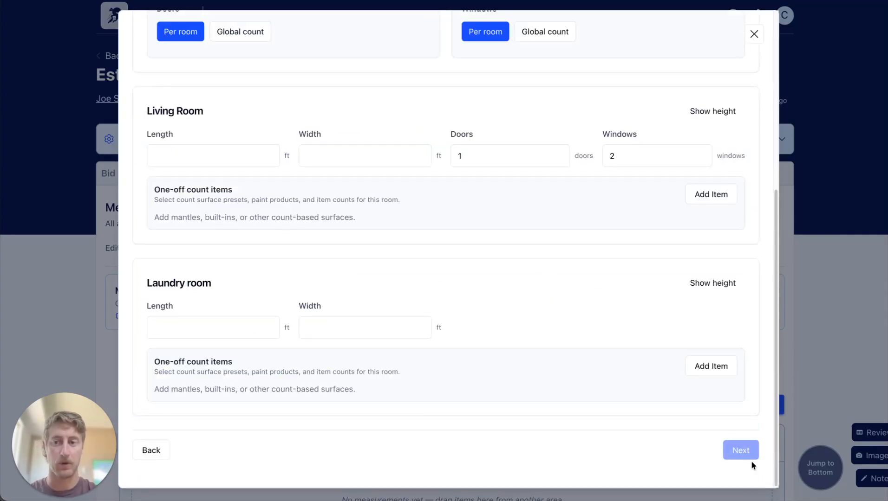
Set the Living Room's length and width to 15 ft each, with 2 doors and 4 windows.
scroll(347, 226, "up", 3)
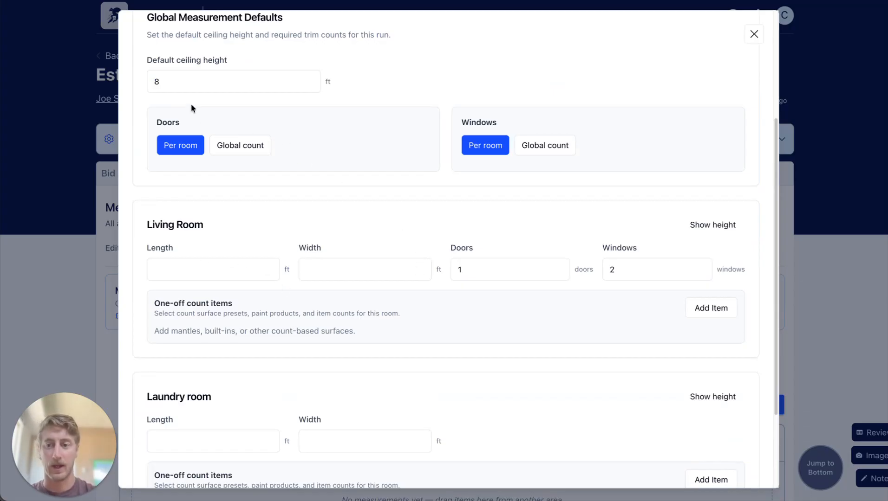
left_click(203, 263)
type("15")
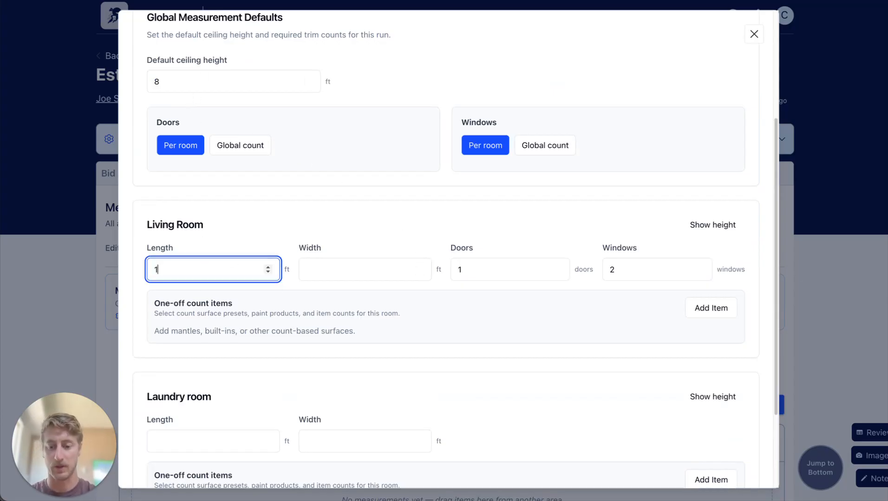
key("Tab")
type("15")
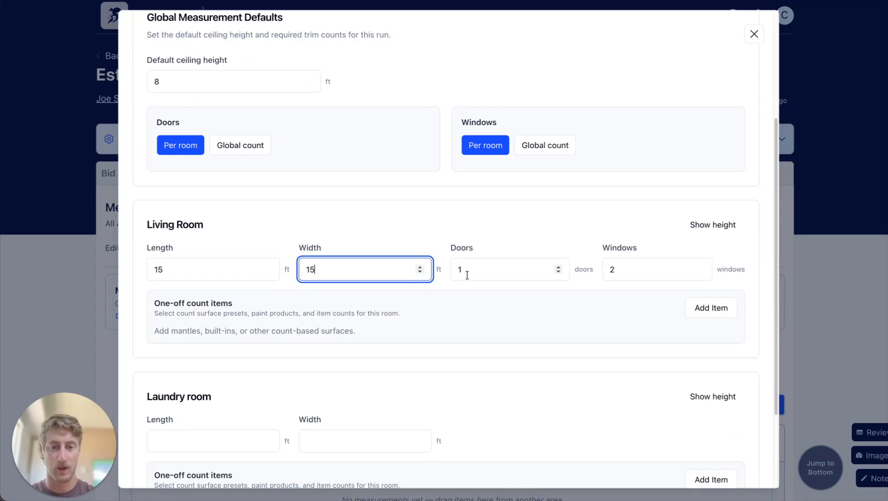
key("Tab")
type("2")
key("Tab")
type("4")
Set the Laundry room's length and width to 8 ft each.
scroll(280, 254, "down", 3)
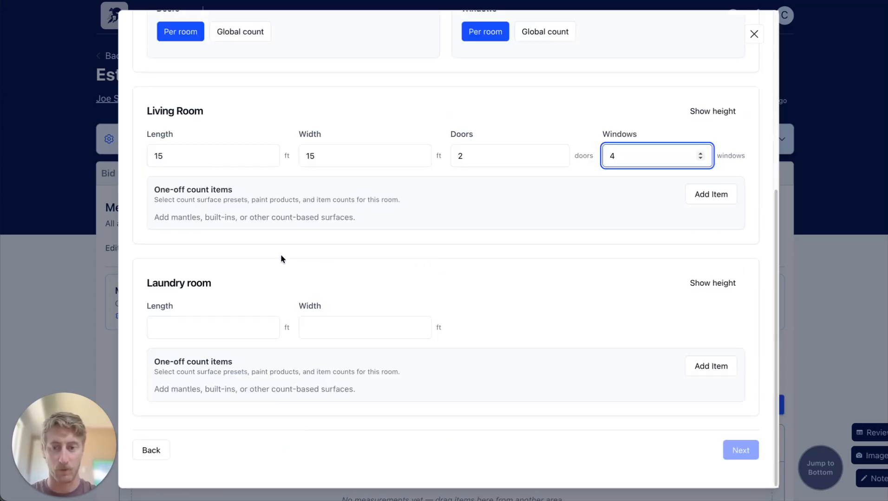
left_click(227, 325)
type("8")
key("Tab")
type("8")
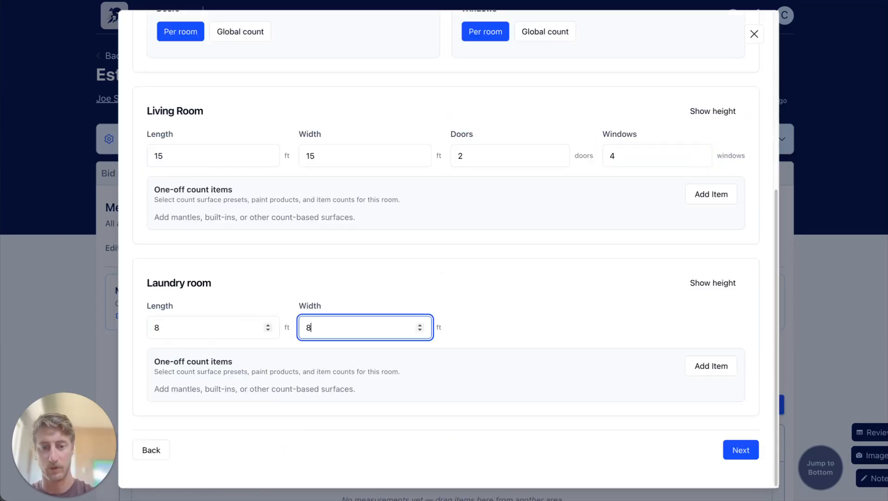
left_click(532, 290)
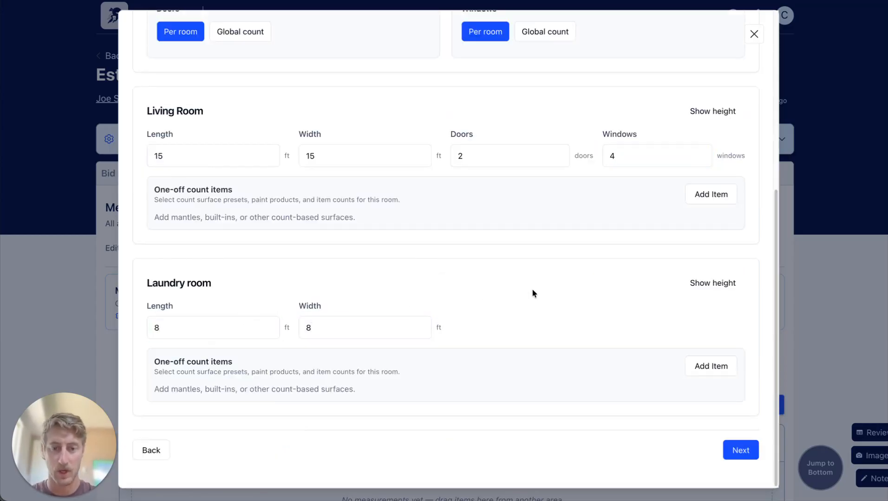
Show the Laundry room's height setting and set its ceiling height to 7 ft.
left_click(713, 283)
left_click_drag(499, 330, 444, 325)
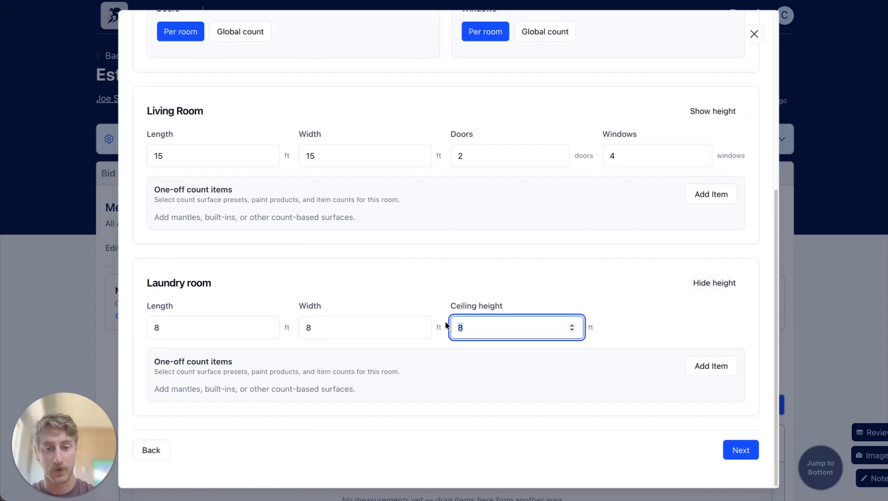
type("7")
left_click(600, 261)
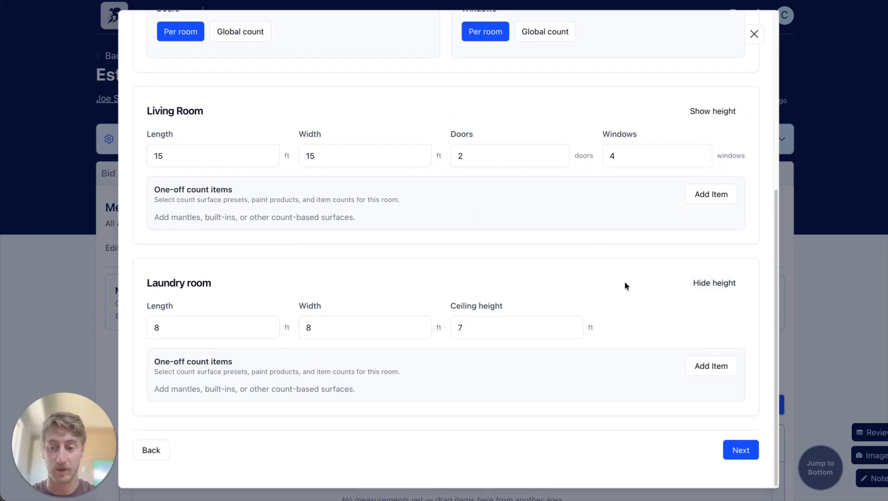
scroll(608, 297, "up", 4)
left_click_drag(229, 131, 189, 119)
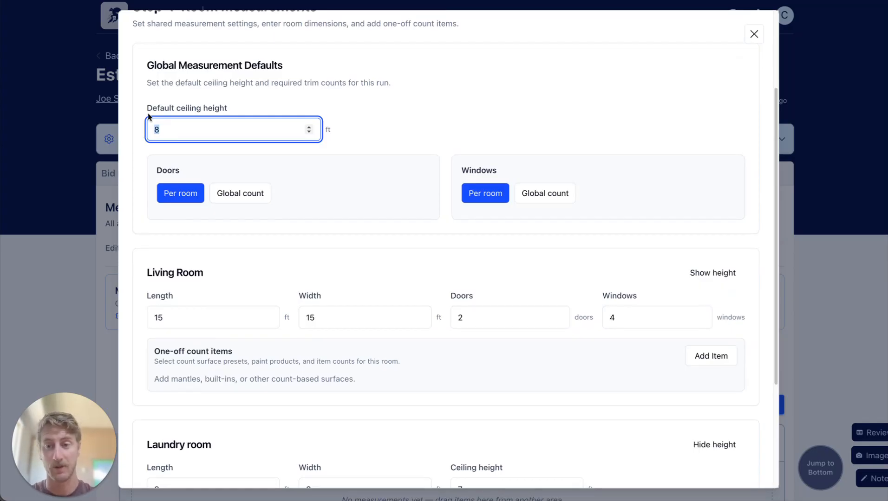
scroll(416, 341, "down", 3)
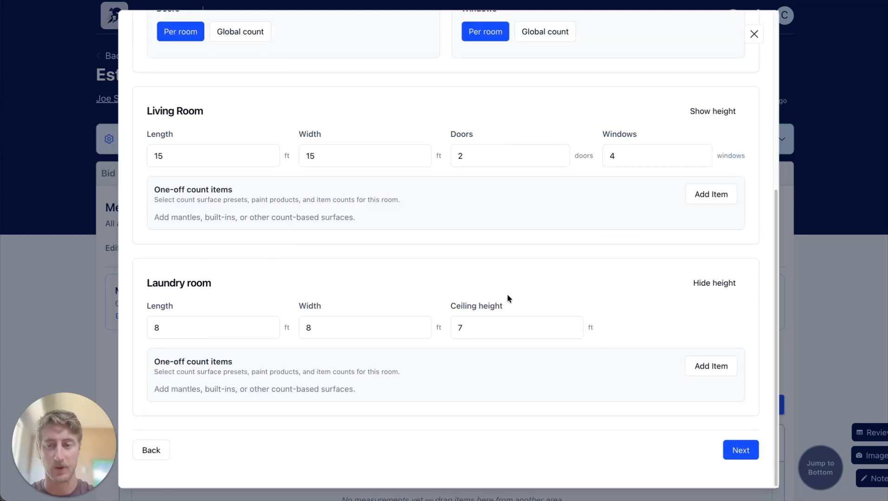
scroll(507, 297, "up", 5)
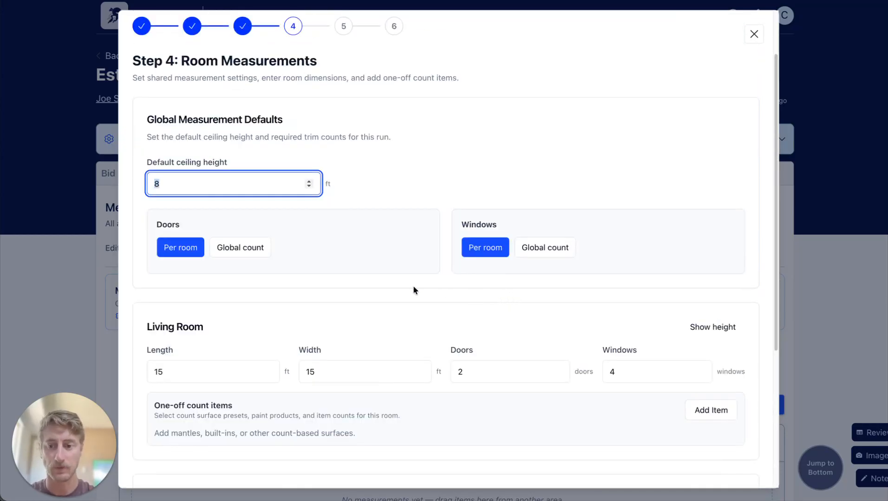
Add a one-off Mantle count item to the Living Room with the Dulux Diamond - $75/gal paint product.
scroll(413, 287, "down", 2)
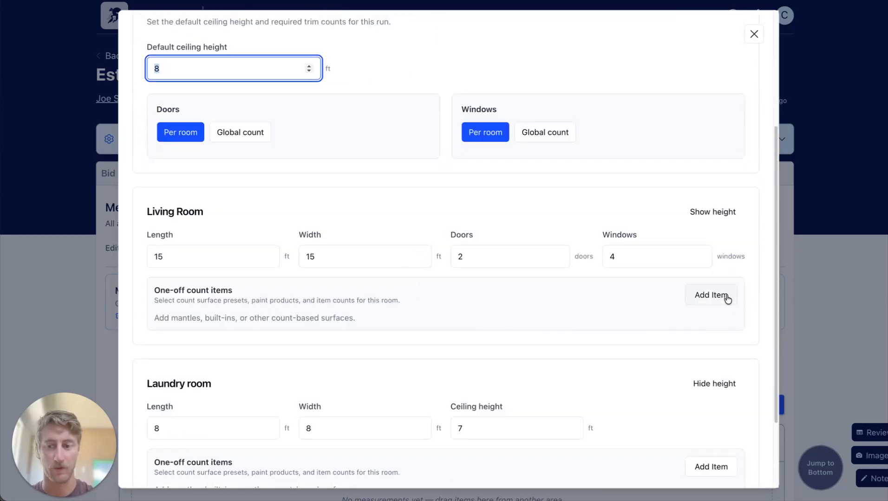
left_click(707, 304)
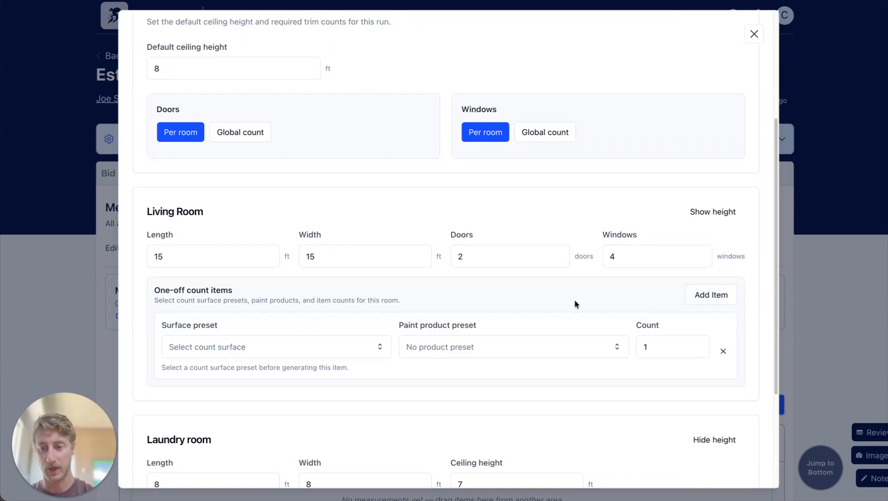
left_click(269, 347)
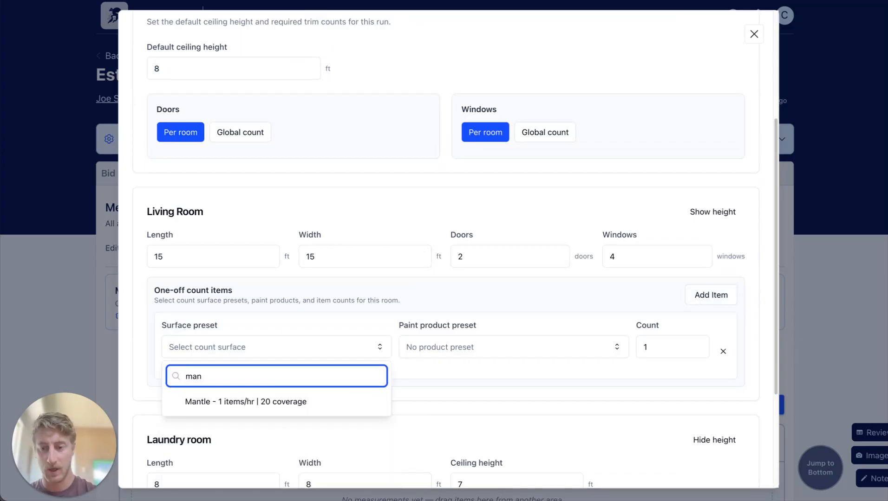
left_click(247, 403)
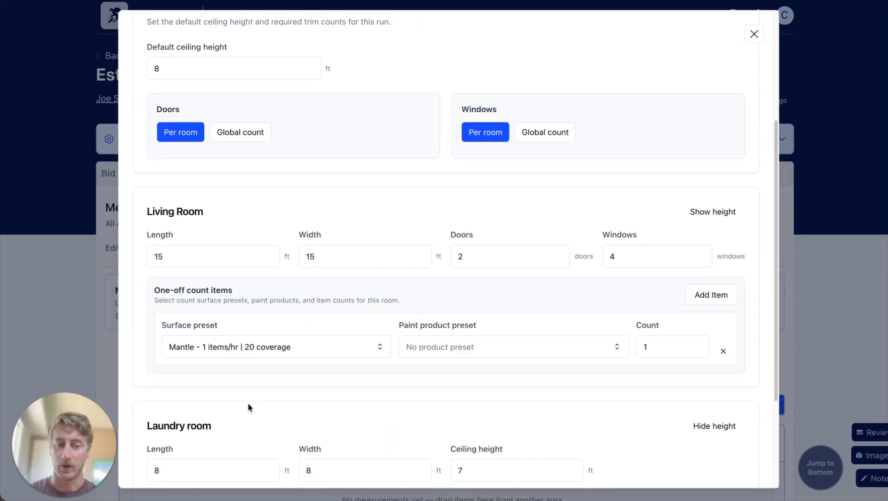
scroll(494, 286, "down", 3)
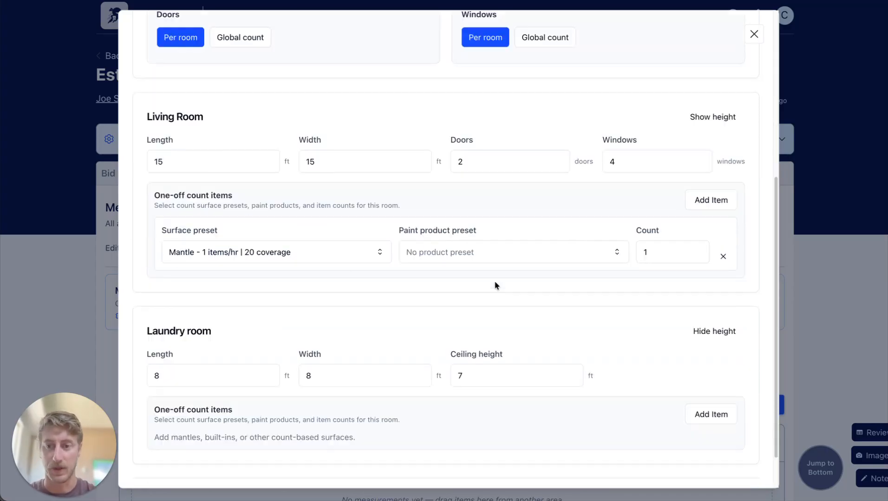
scroll(708, 274, "down", 1)
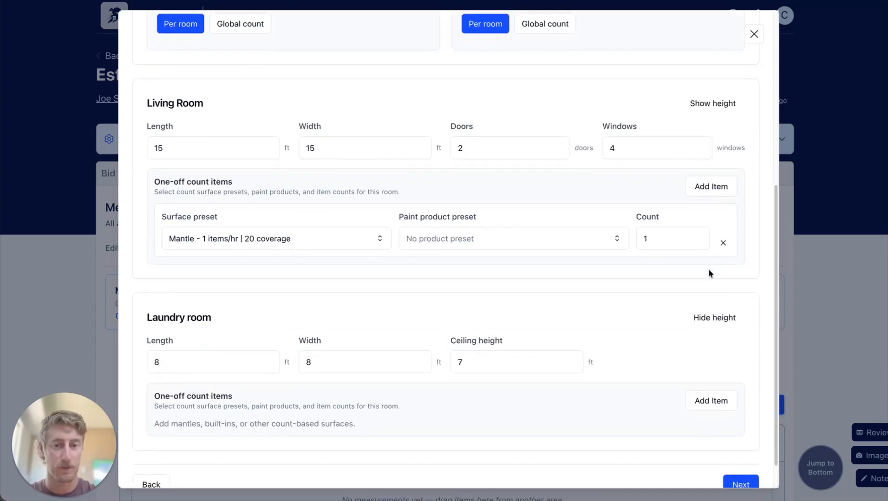
left_click(504, 234)
left_click(478, 319)
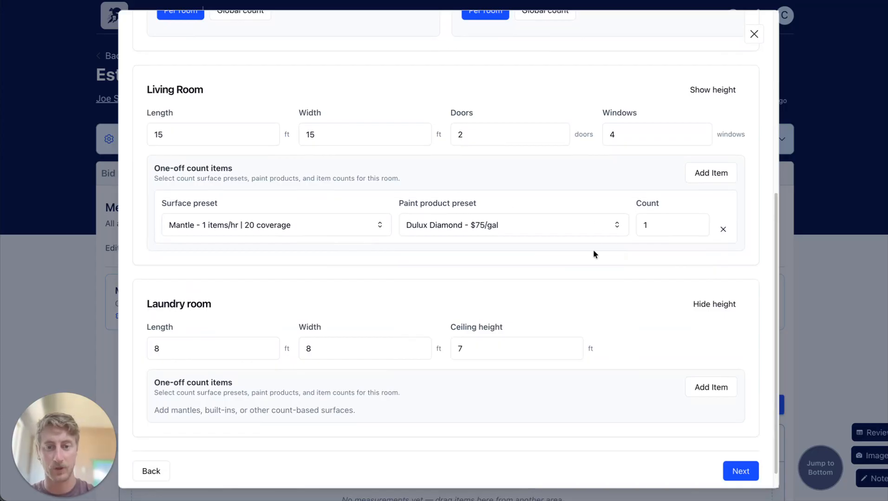
Continue to the wizard's calculated quantities and review them for both rooms.
scroll(671, 383, "down", 1)
left_click(743, 449)
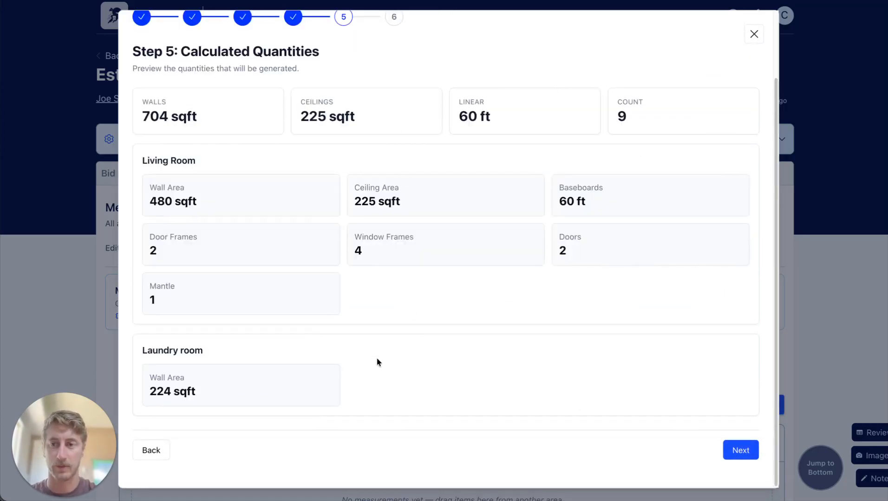
scroll(497, 108, "up", 1)
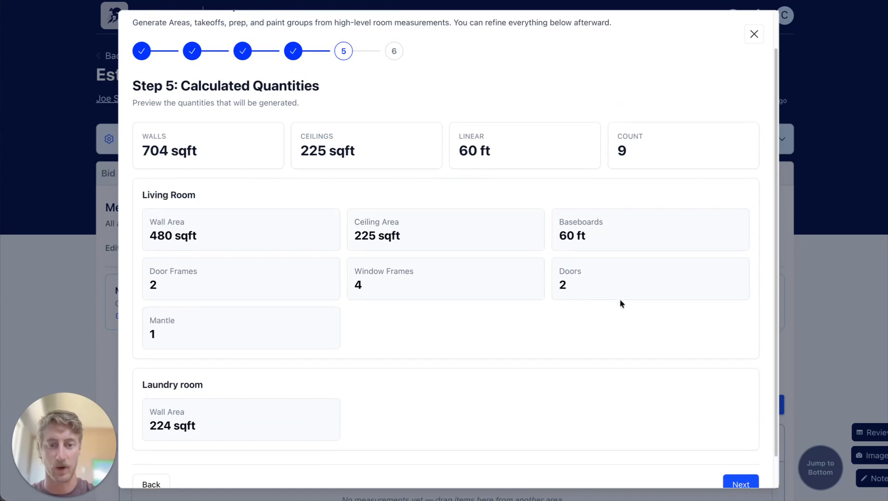
scroll(619, 304, "down", 1)
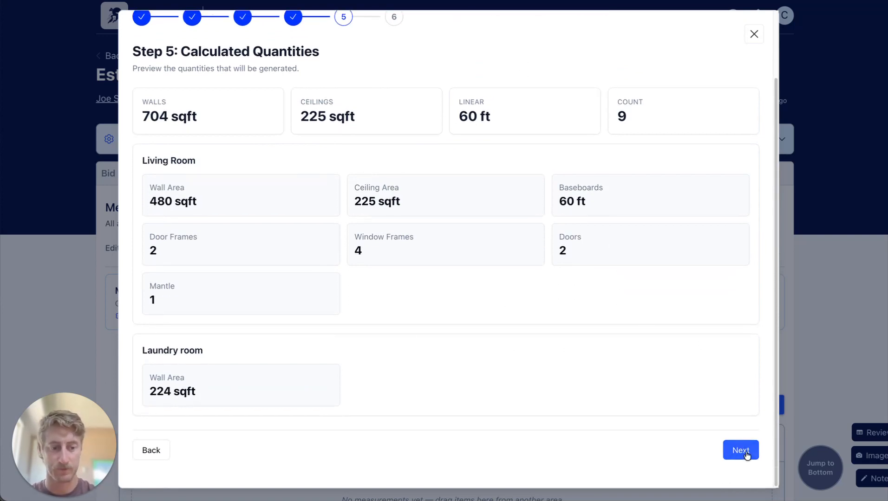
Proceed to the wizard's final review, generate the new measurements and confirm replacing the estimate's current ones.
left_click(747, 452)
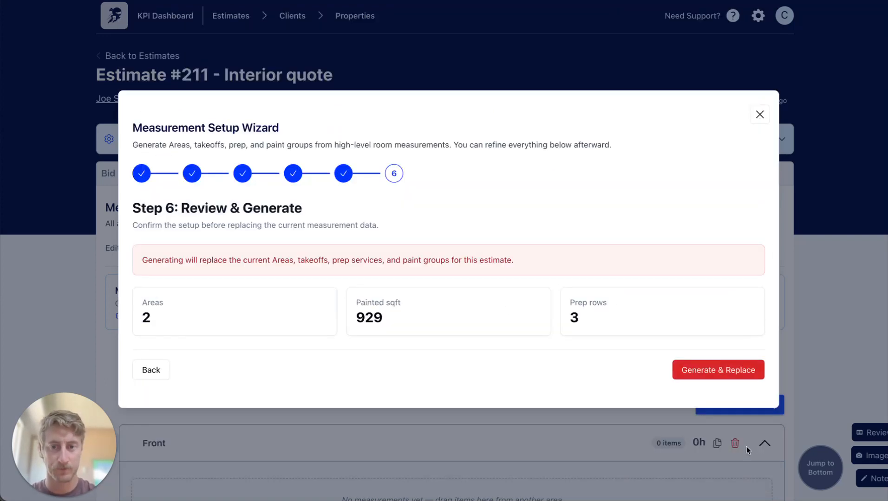
left_click(724, 375)
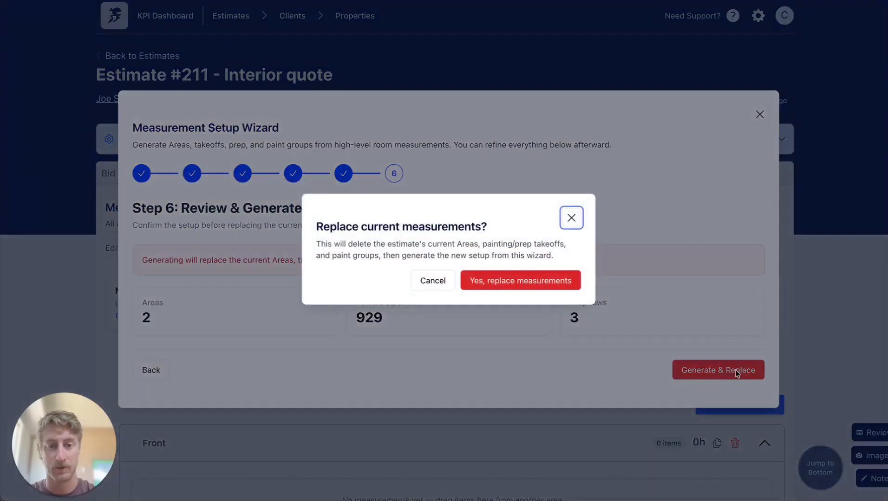
left_click(549, 280)
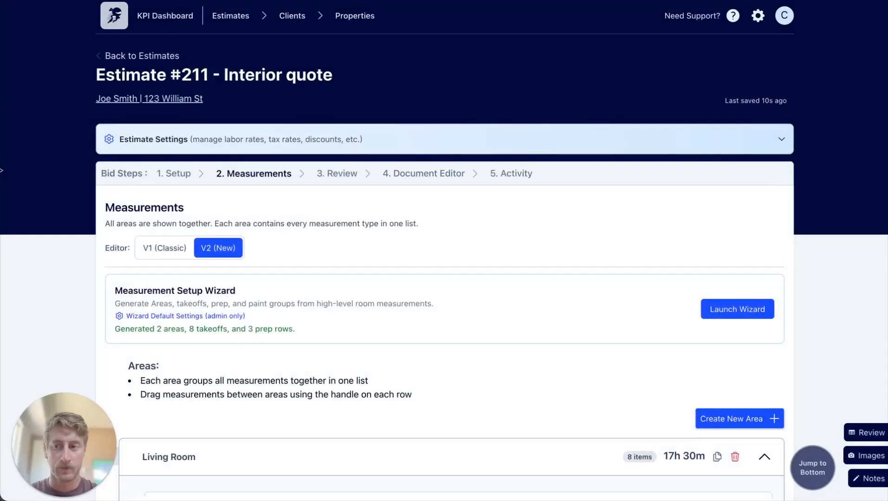
Set the Living Room's General interior prep to 2 hours and save it.
scroll(594, 250, "down", 5)
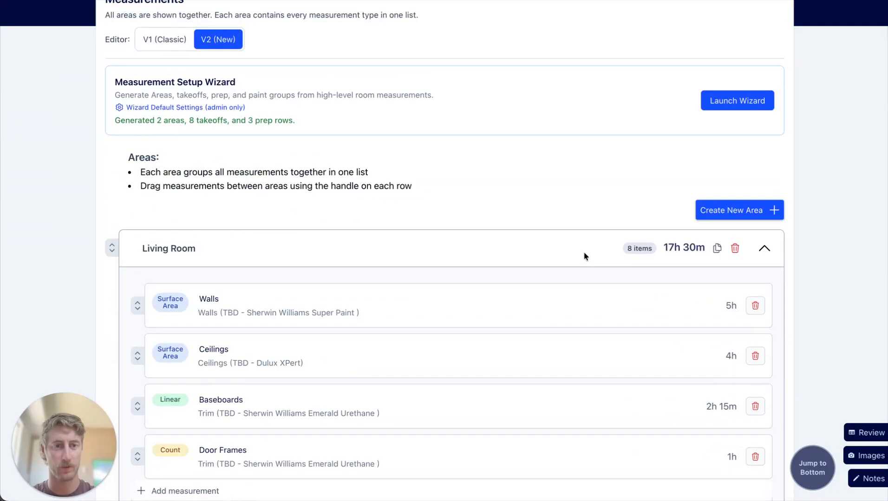
scroll(251, 274, "down", 2)
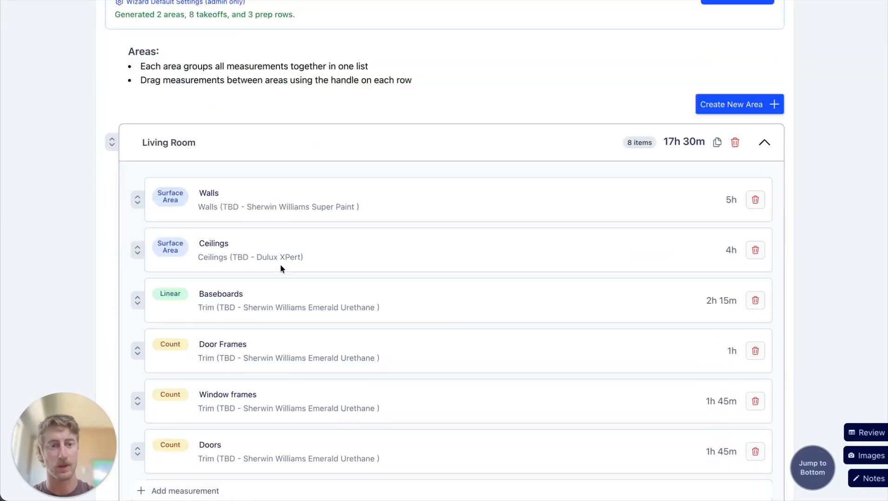
scroll(390, 339, "down", 2)
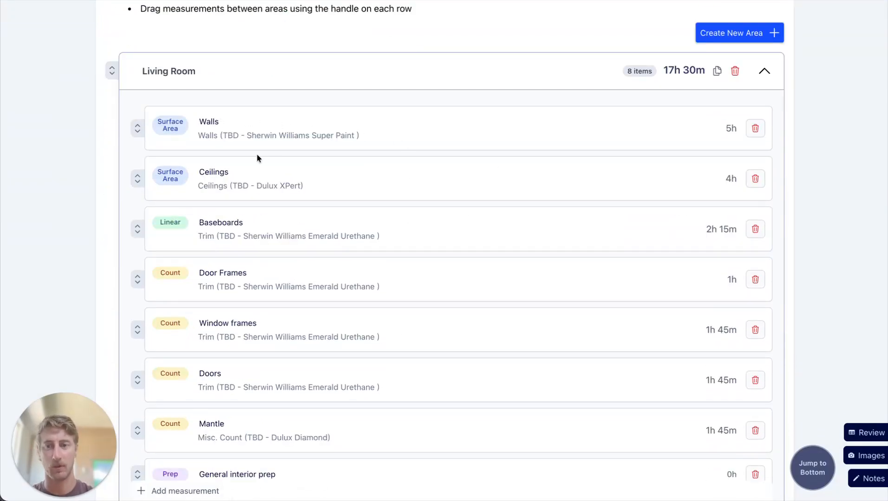
scroll(326, 356, "down", 1)
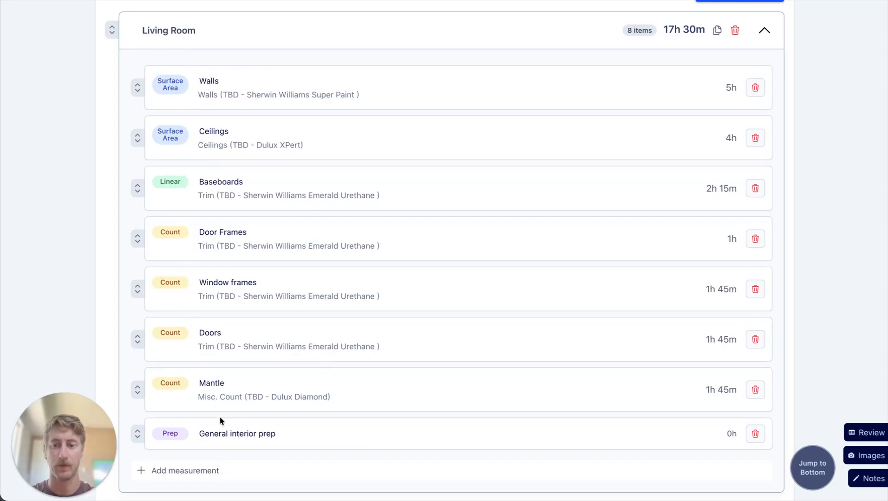
scroll(292, 432, "down", 1)
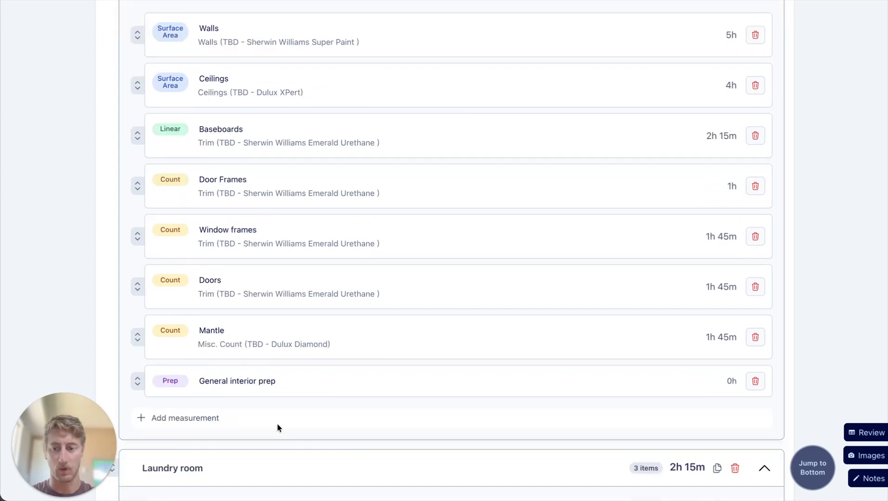
left_click(416, 384)
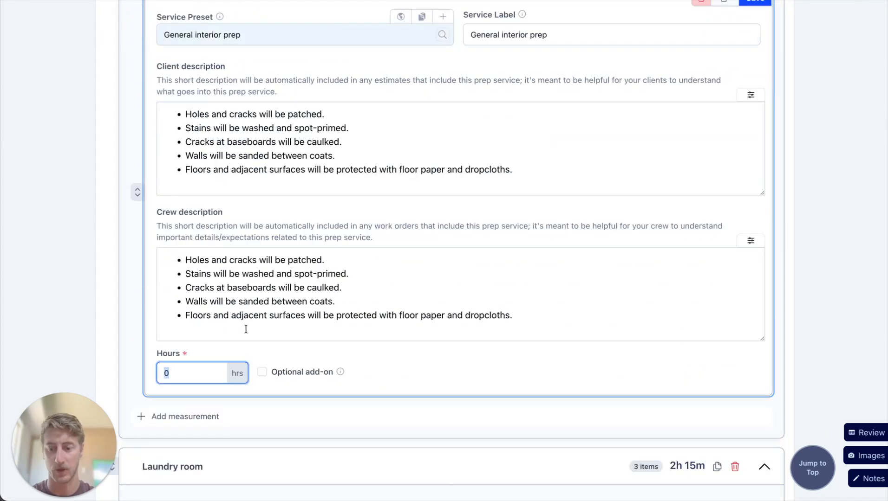
type("2")
scroll(795, 163, "up", 3)
left_click(754, 124)
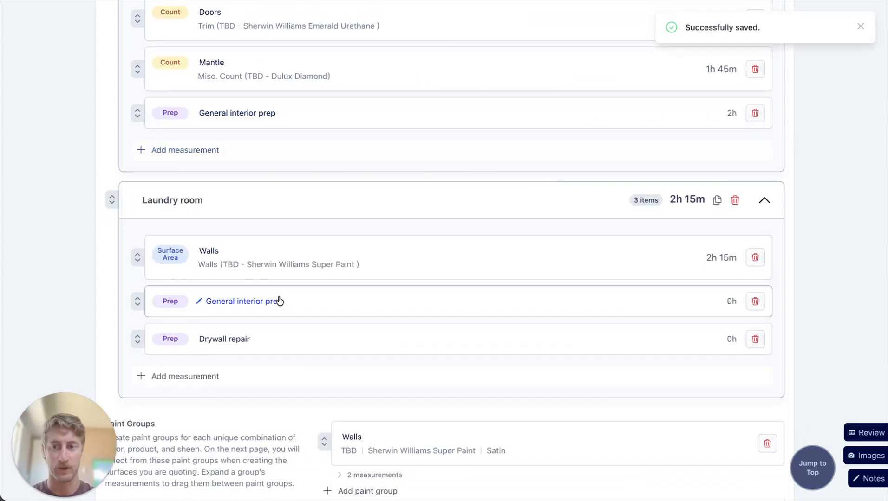
Set the Laundry room's General interior prep to 1 hour and save it.
left_click(279, 301)
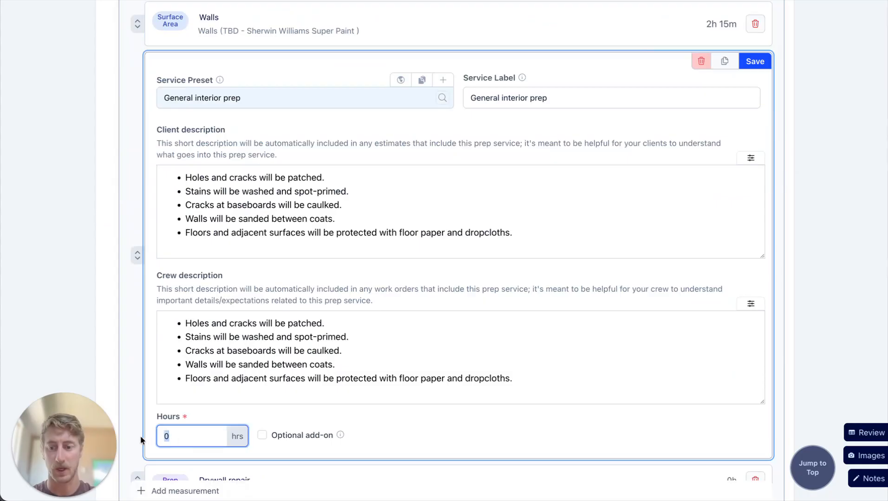
type("1")
left_click(755, 61)
Set the Laundry room's Drywall repair to 4 hours and add the line "- large hole behind dryer" to its client description.
left_click(253, 112)
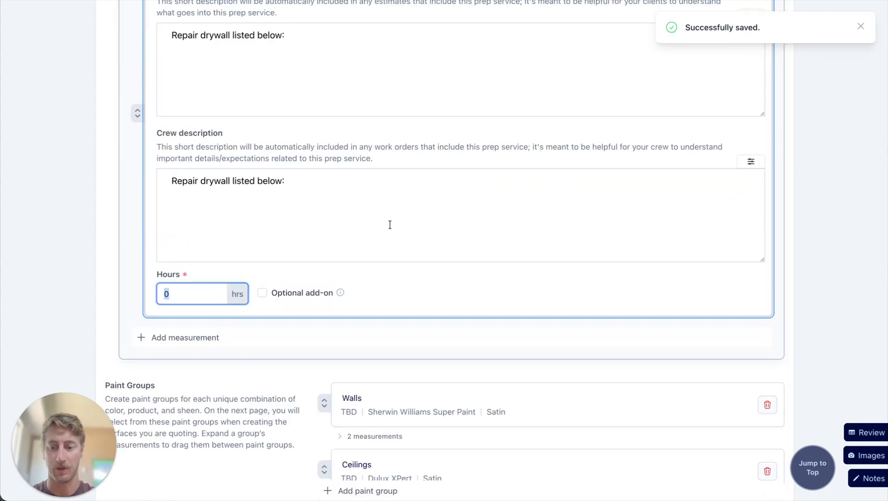
type("4")
scroll(399, 227, "up", 1)
left_click(378, 60)
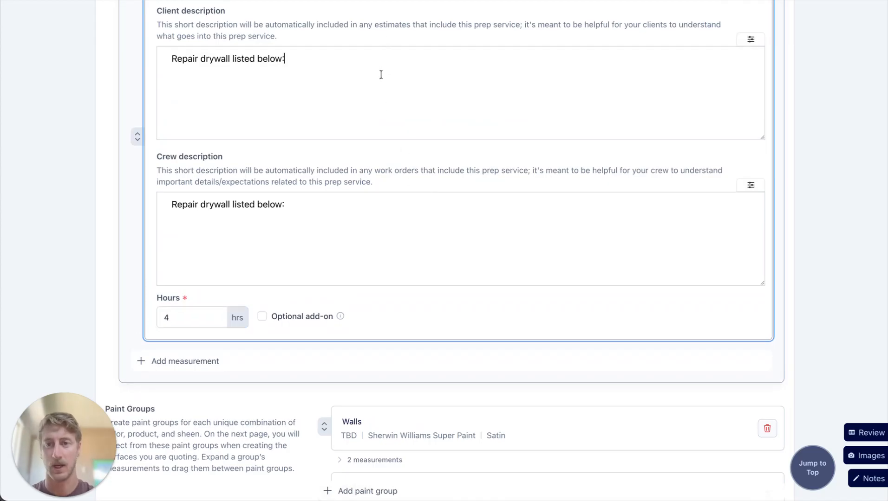
type("- la")
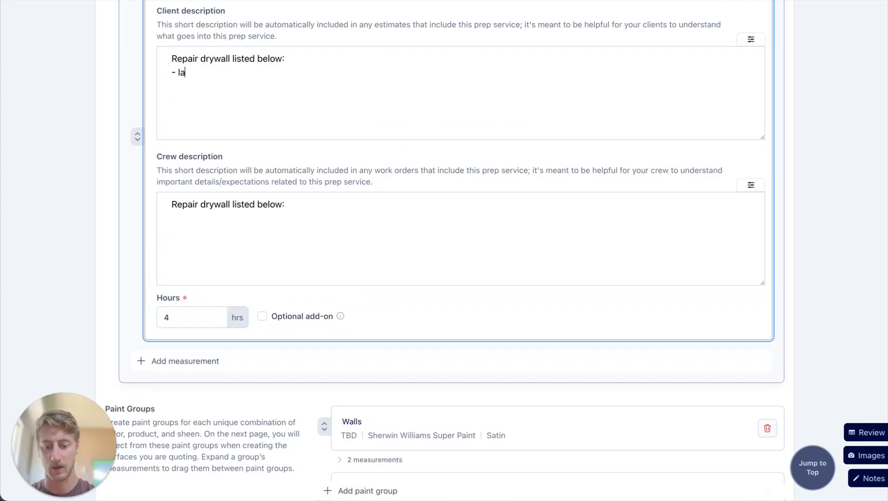
type("rge hole behiond")
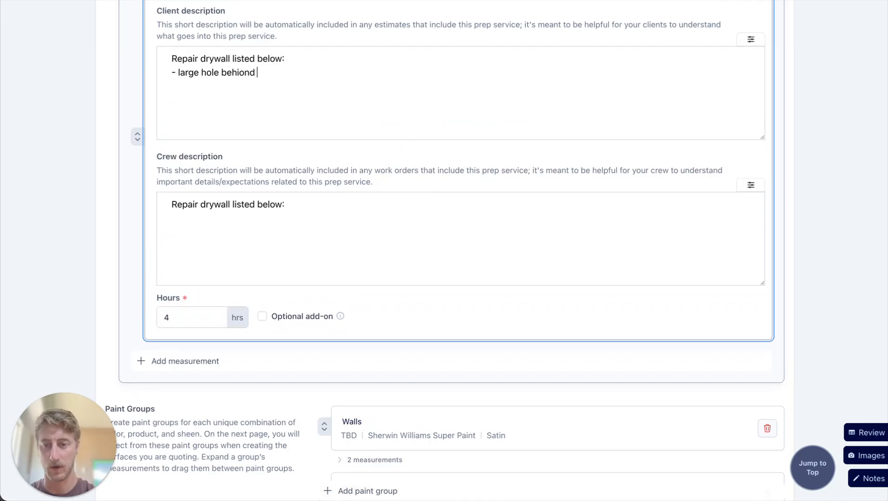
key("BackSpace")
key("BackSpace")
key("BackSpace")
key("BackSpace")
type("nd dryer")
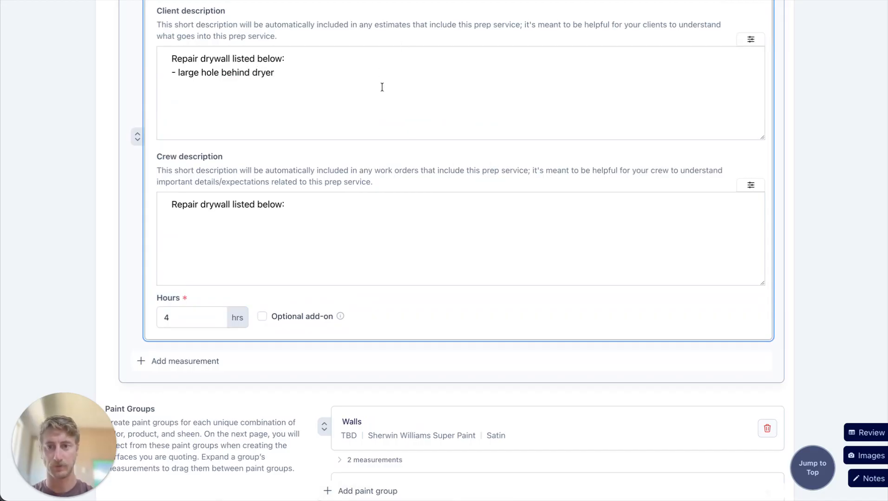
Copy the "- large hole behind dryer" line into the Drywall repair's crew description and save the prep item.
left_click_drag(382, 87, 168, 74)
key("ctrl+c")
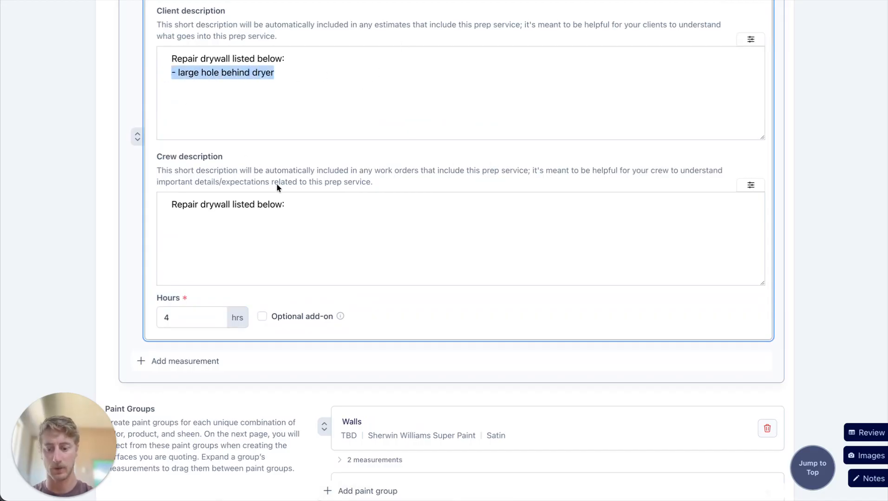
left_click(308, 199)
key("ctrl+v")
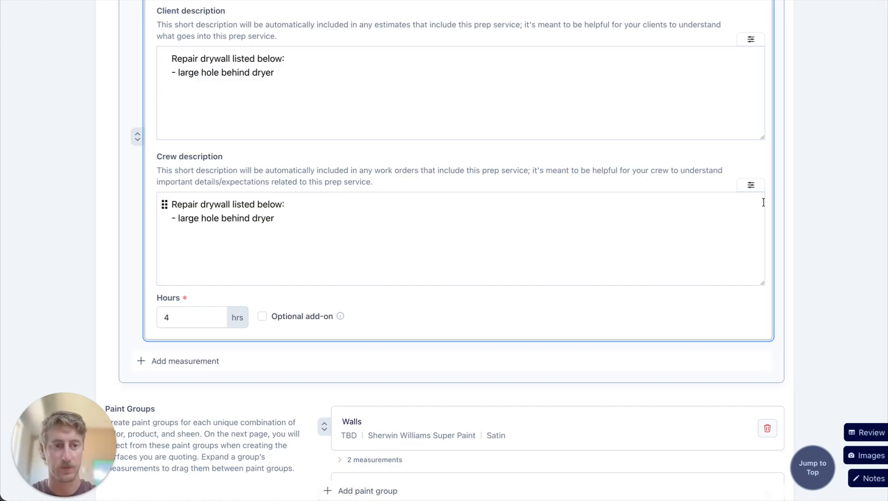
scroll(789, 212, "up", 2)
scroll(769, 175, "up", 3)
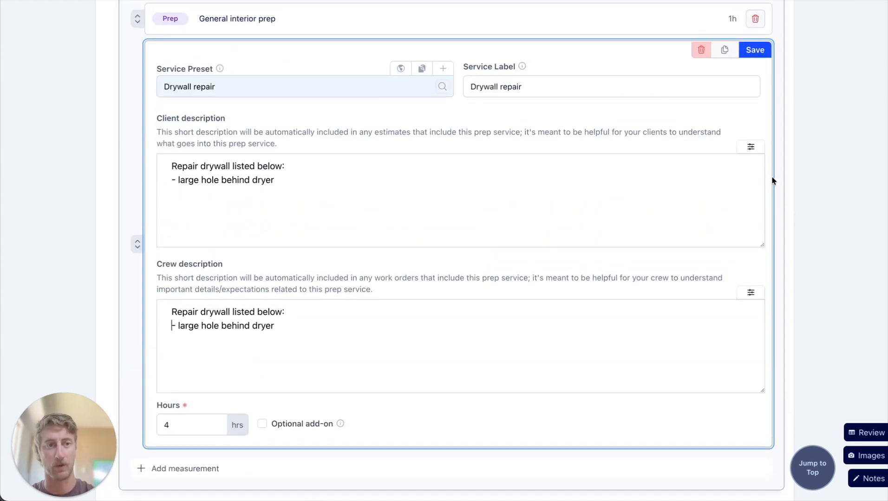
left_click(756, 50)
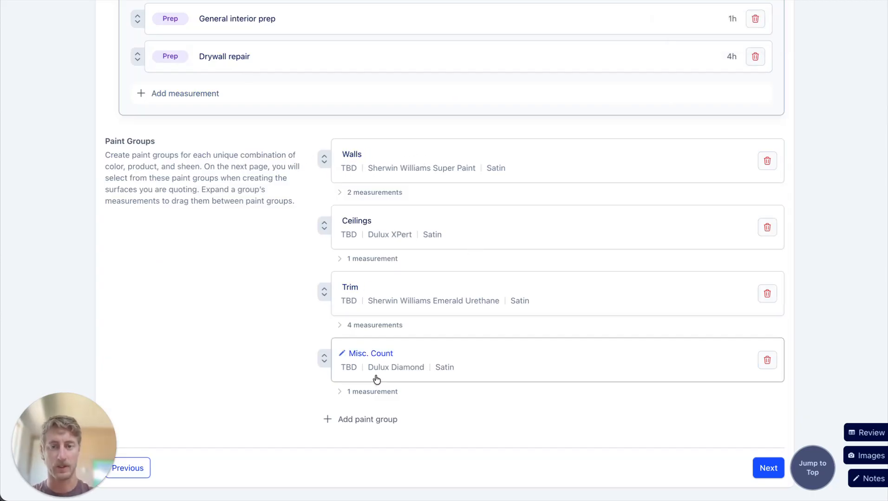
Set the Ceilings paint group's color to White and save the group.
left_click(408, 246)
left_click_drag(366, 289, 340, 291)
type("White")
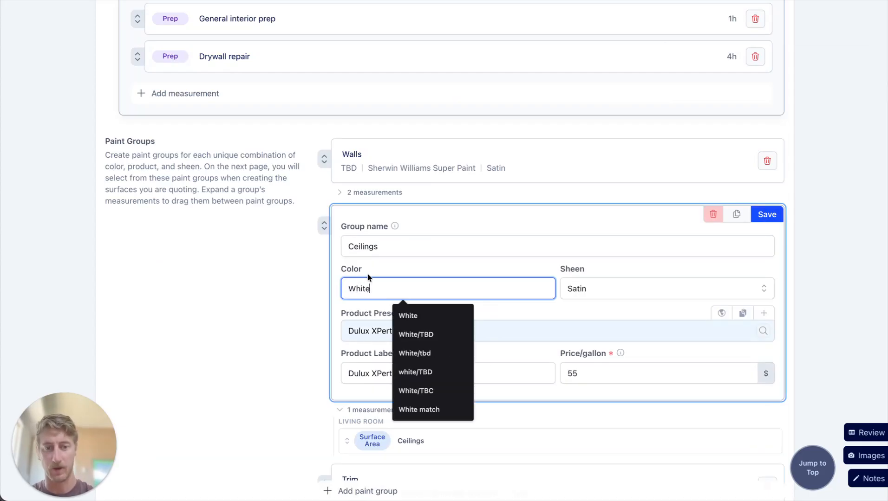
left_click(766, 214)
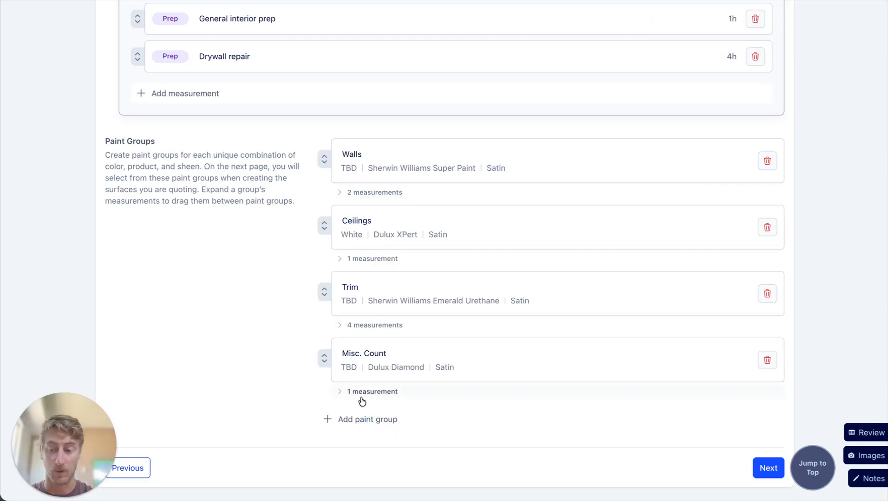
Move the Mantle measurement from the Misc. Count paint group into Trim, and delete the Misc. Count group.
scroll(480, 324, "down", 1)
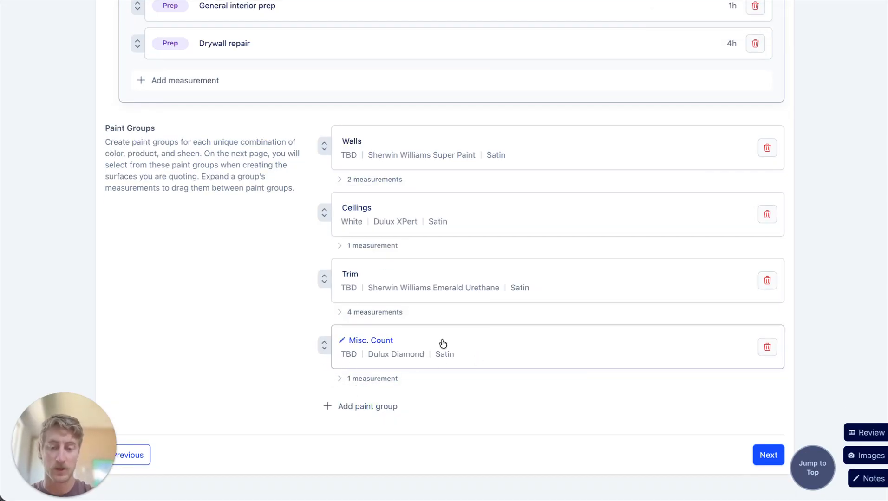
left_click(368, 378)
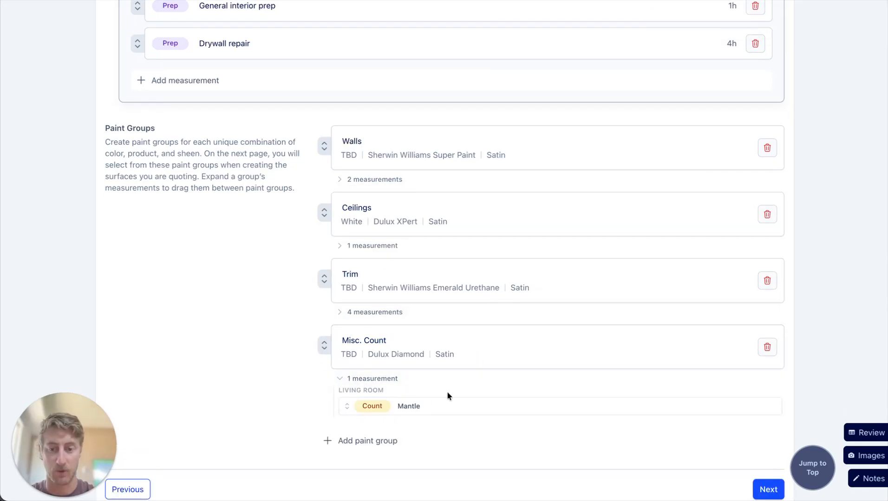
left_click(366, 312)
scroll(397, 294, "down", 4)
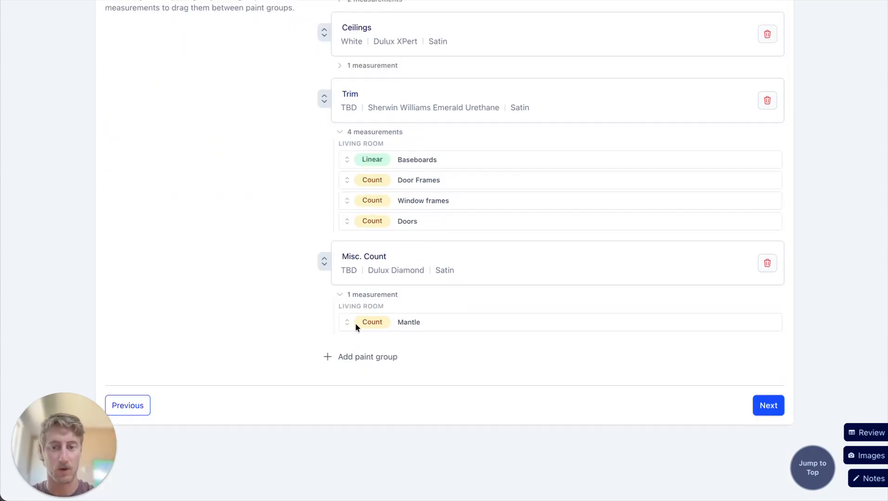
left_click_drag(348, 322, 423, 194)
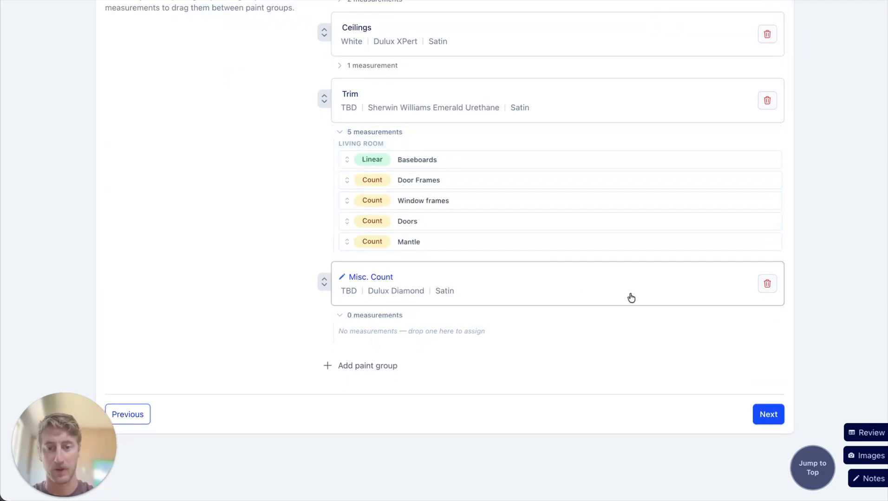
left_click(765, 289)
left_click(741, 332)
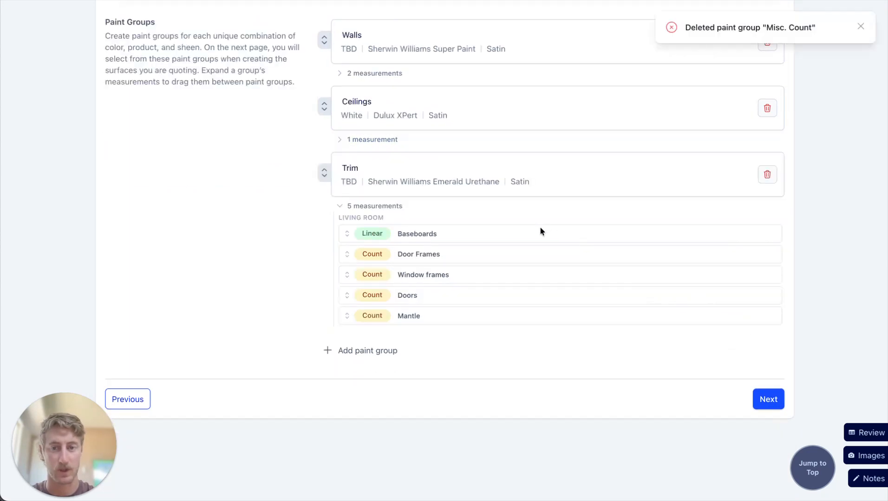
Look over the updated areas and paint groups, and proceed to the estimate's Review stage.
scroll(550, 237, "up", 3)
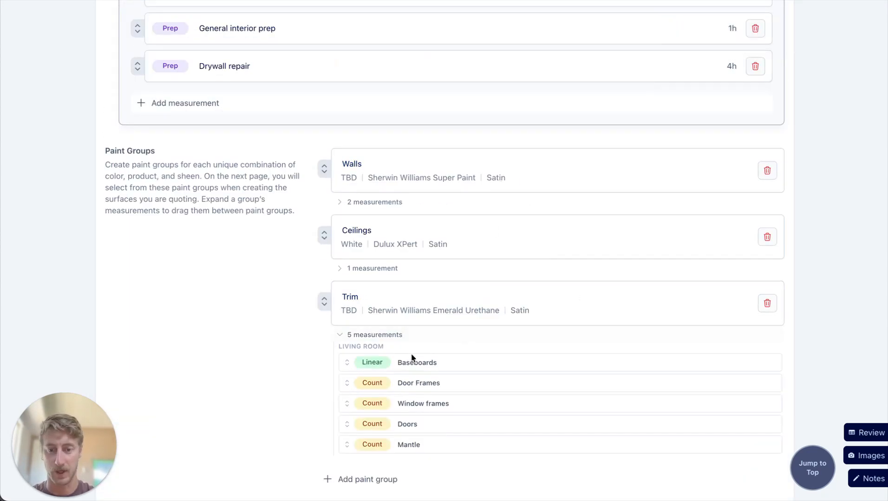
scroll(367, 302, "up", 16)
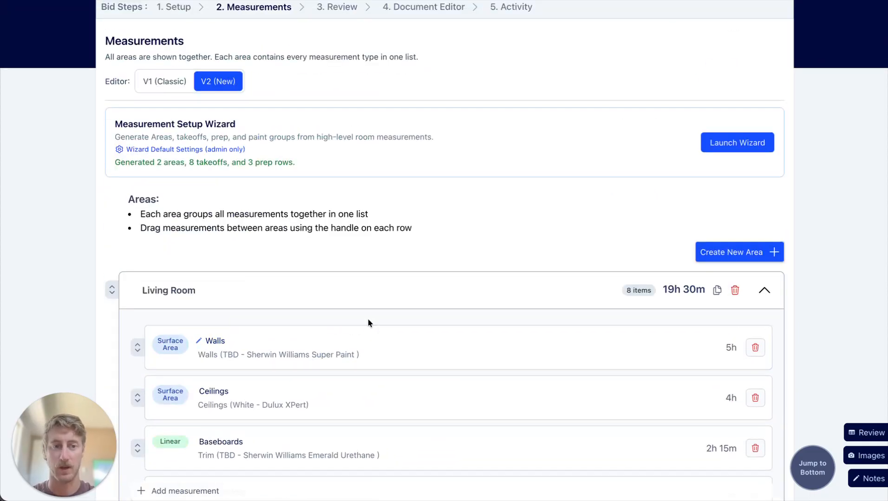
scroll(372, 325, "down", 19)
left_click(773, 400)
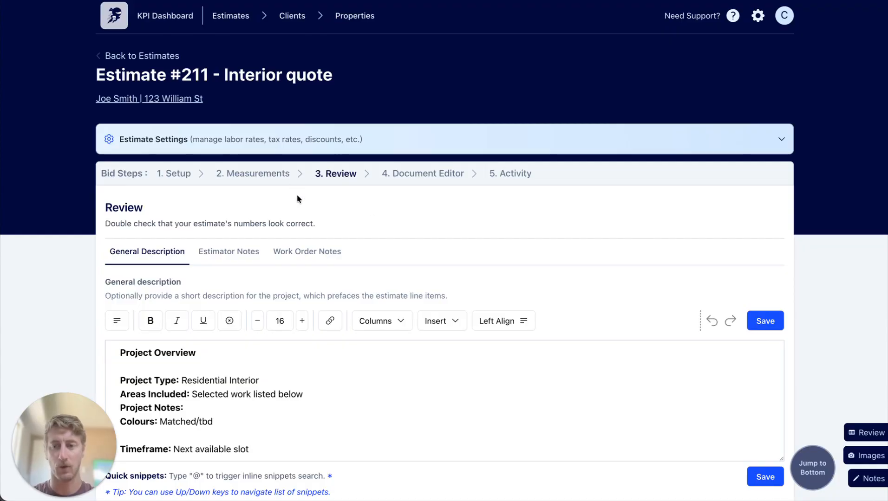
Examine the Project Overview text in the estimate's general description.
scroll(468, 207, "down", 1)
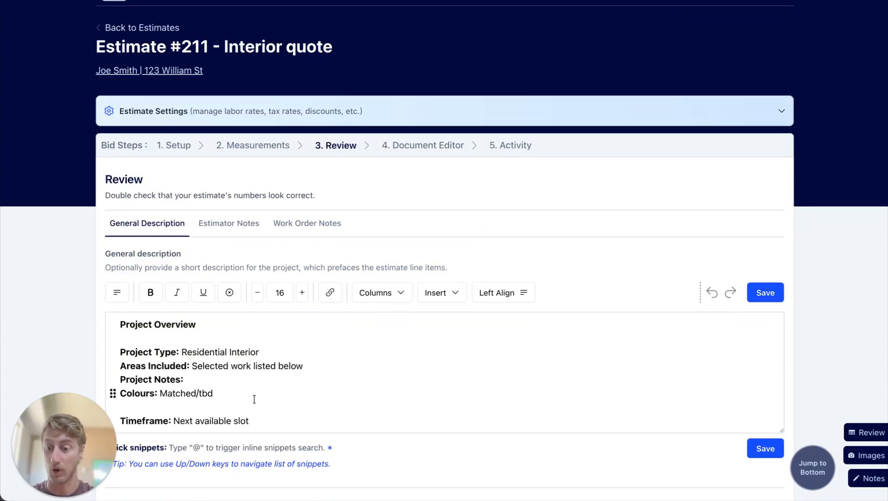
left_click(271, 418)
key("ctrl+a")
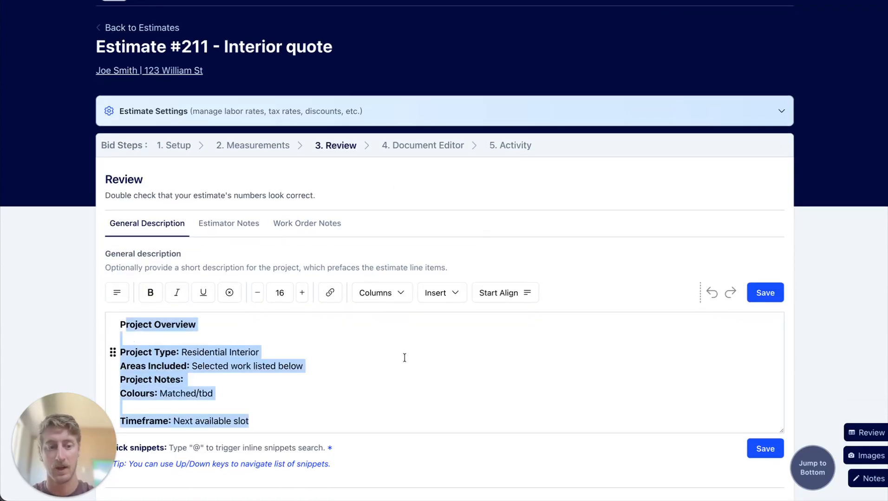
scroll(405, 359, "down", 2)
left_click(289, 366)
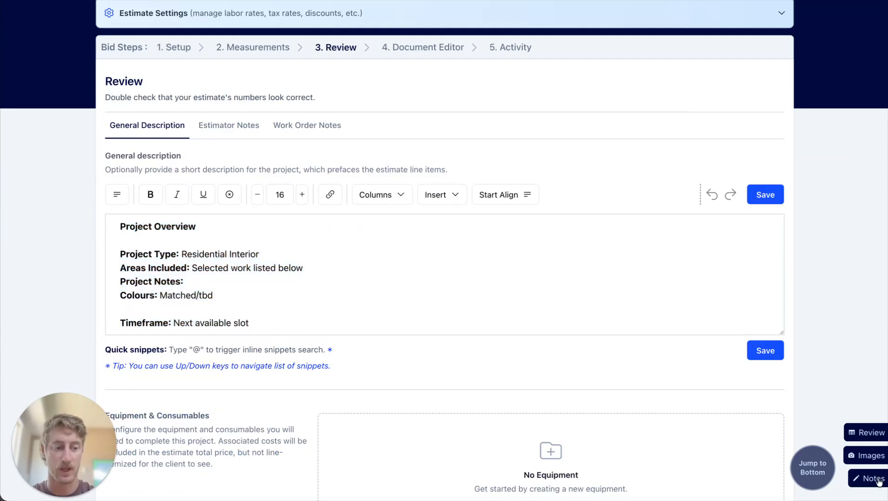
Enter "No ceiling/trim in laundry room. Anything not listed above" as the exclusions in the estimate notes and save the notes.
scroll(863, 476, "up", 1)
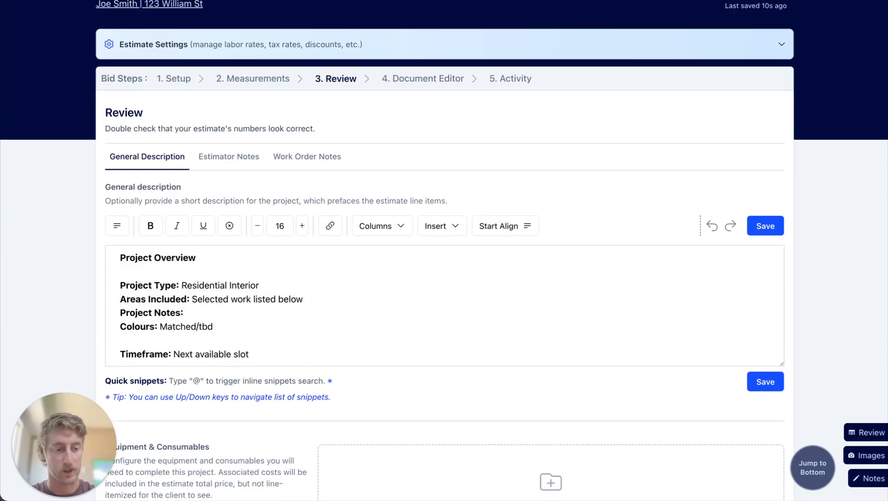
left_click(869, 483)
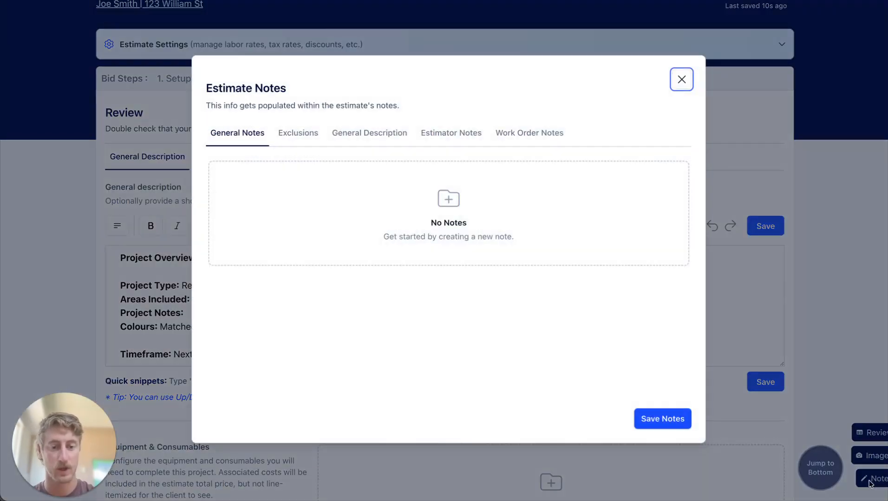
left_click(370, 134)
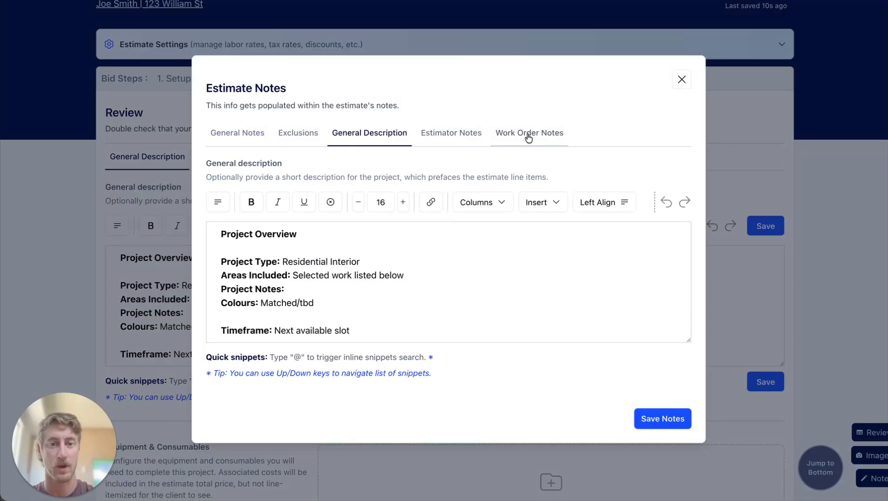
left_click(297, 135)
left_click(296, 214)
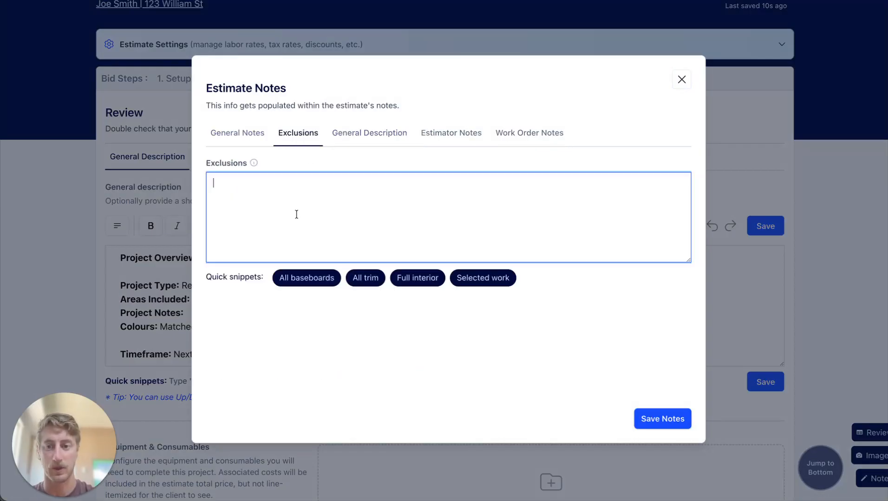
type("N")
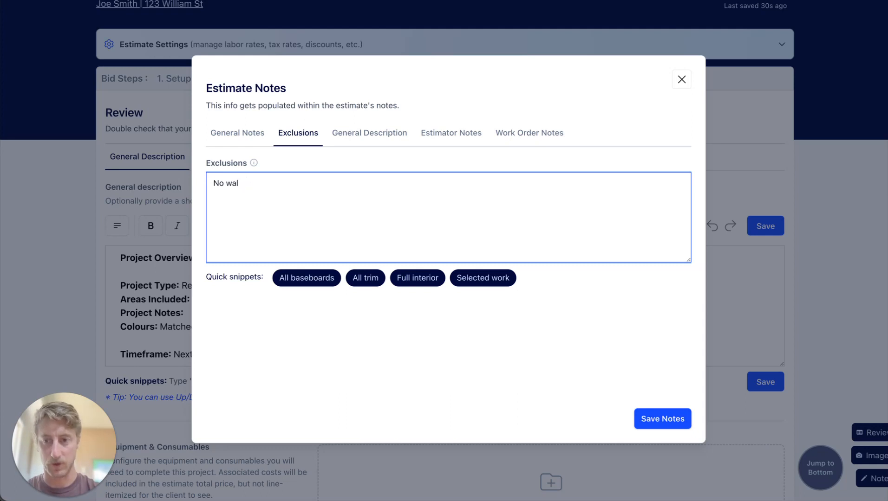
type("o ceiling/t")
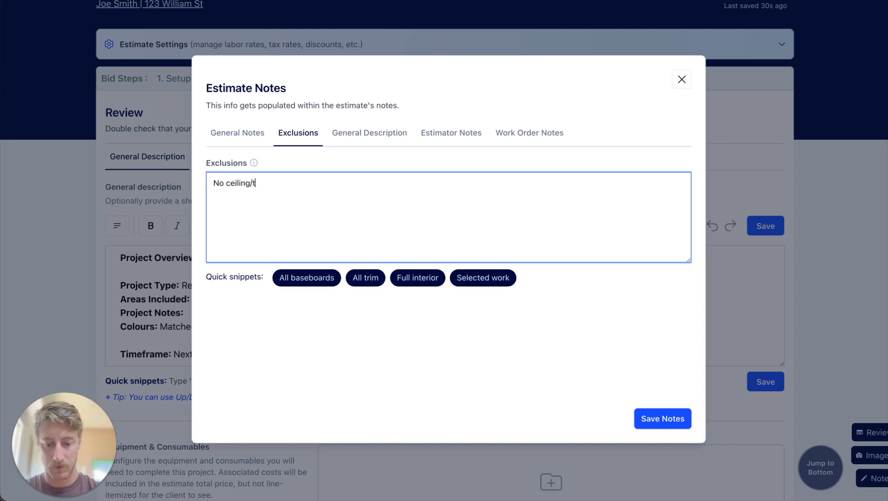
type("rim in laundry room")
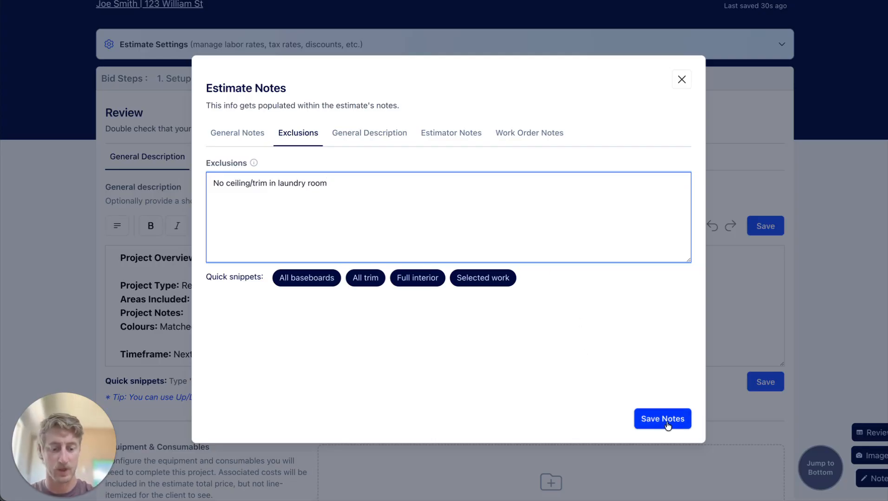
type(". Anything n")
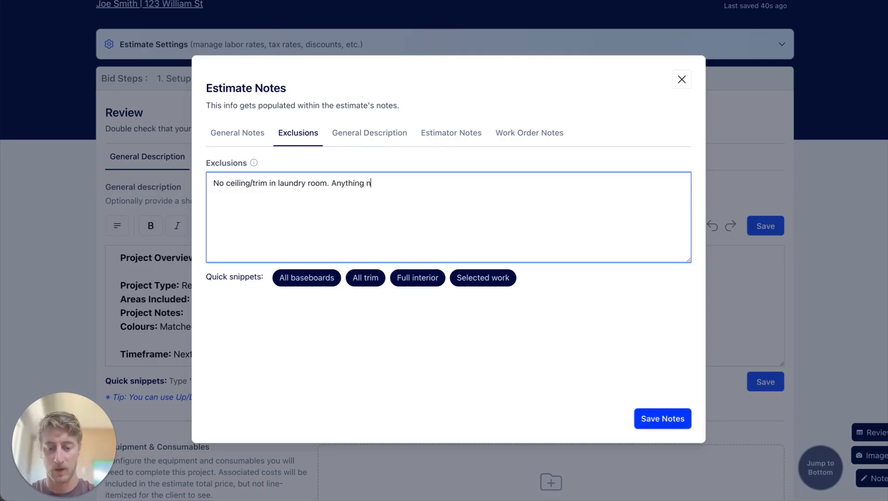
type("ot listed above")
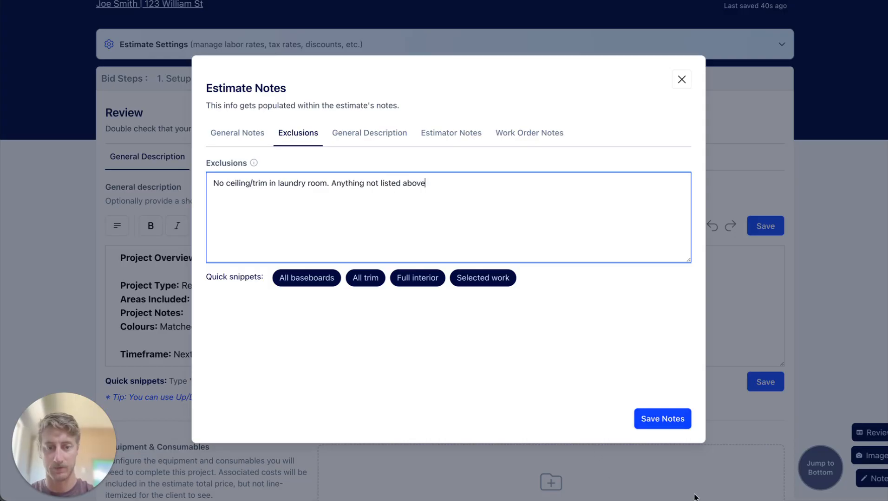
left_click(689, 423)
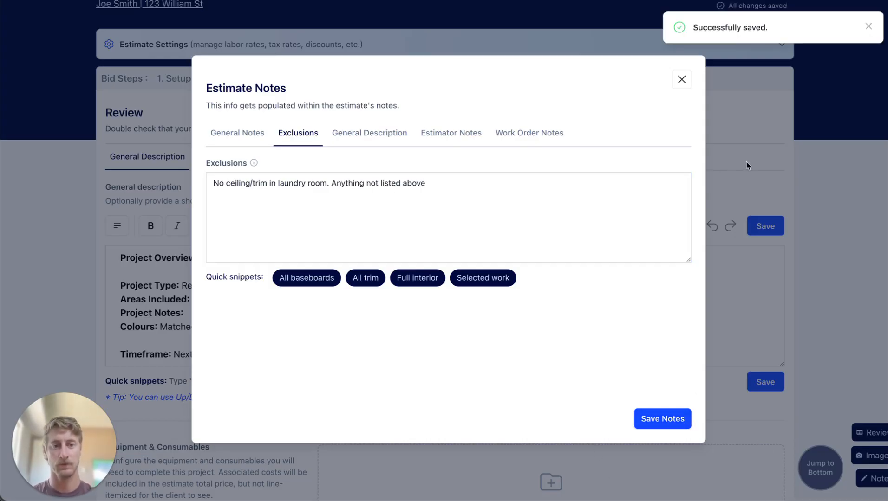
left_click(681, 80)
Add a 3-way ladder from the item presets to Equipment & Consumables with quantity 1 and save it.
scroll(482, 232, "down", 6)
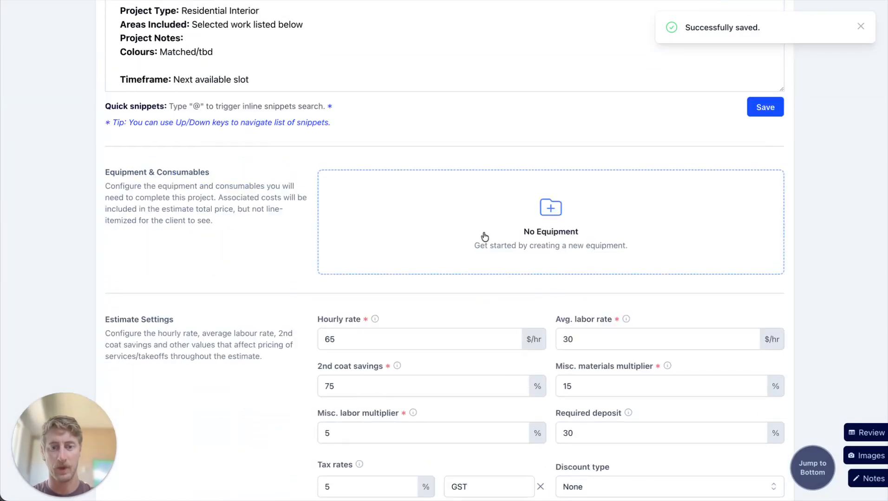
left_click(537, 214)
left_click(359, 220)
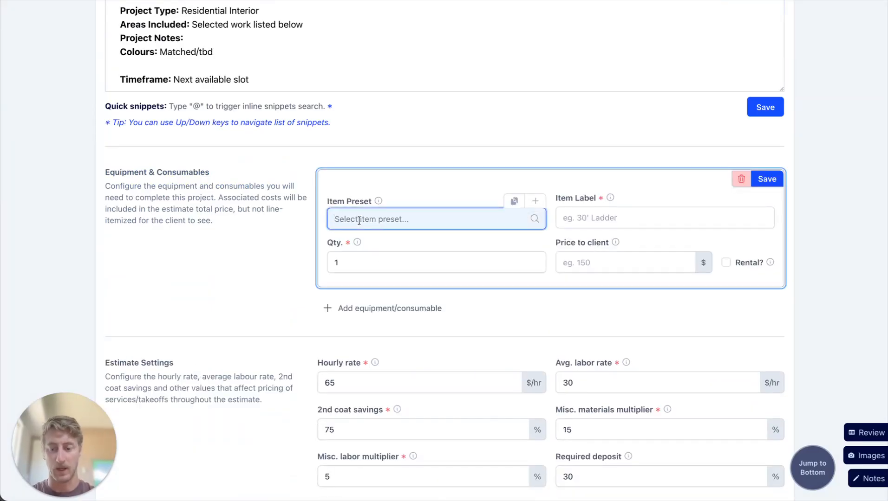
type("3 w")
key("BackSpace")
key("BackSpace")
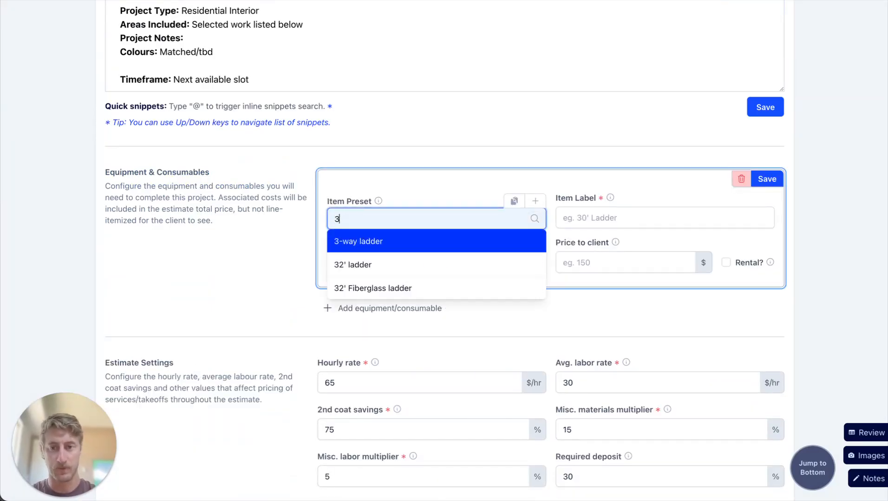
left_click(384, 240)
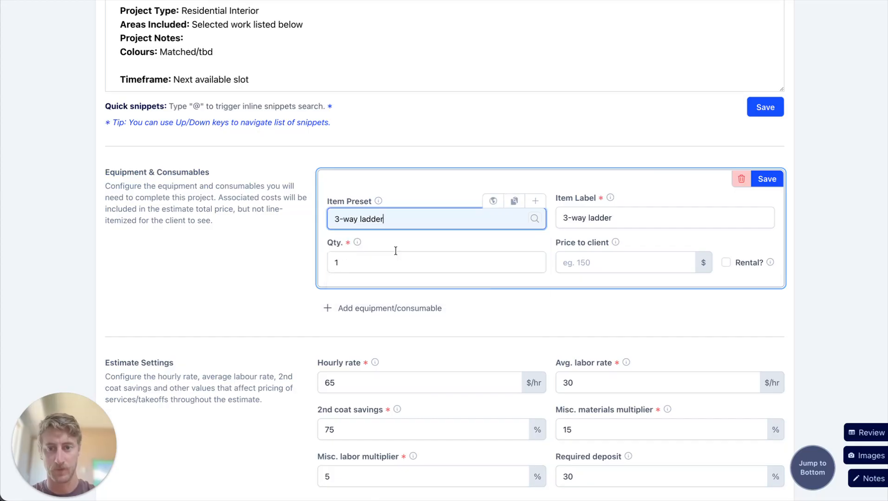
left_click(766, 179)
Examine the estimate settings, estimate summary, labor breakdown, paint groups table and optional add-ons section.
scroll(417, 227, "down", 3)
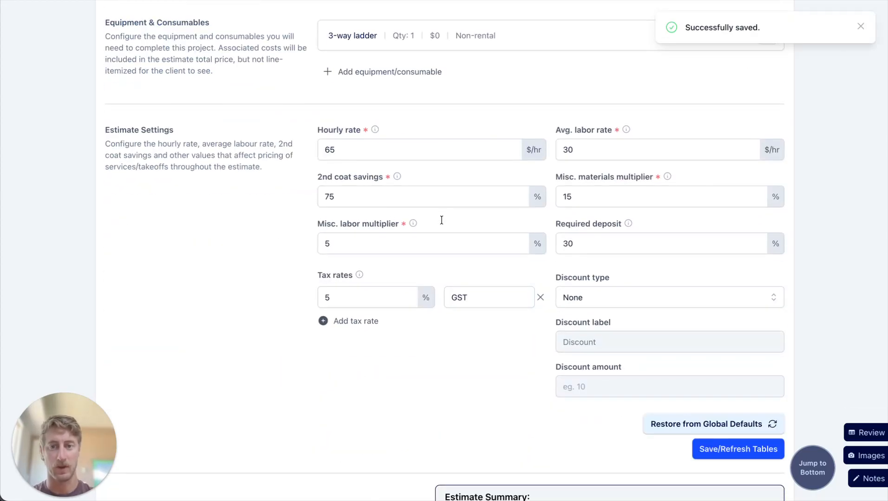
scroll(264, 320, "down", 4)
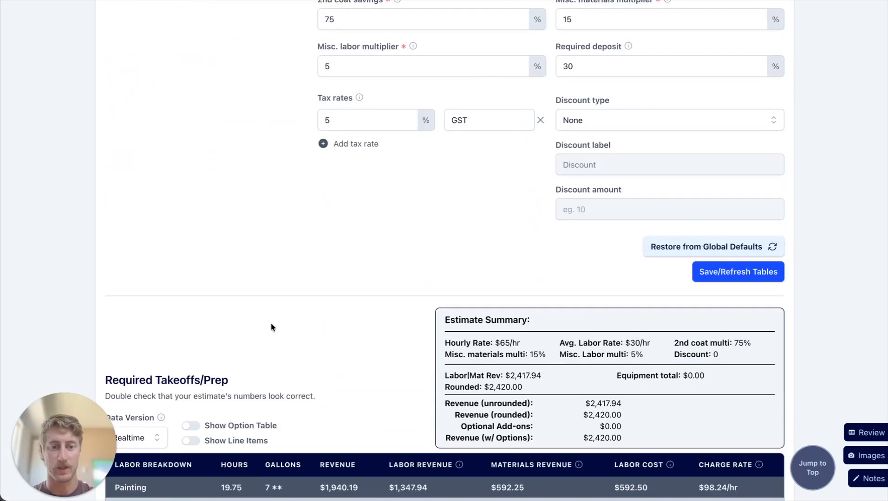
scroll(381, 190, "down", 6)
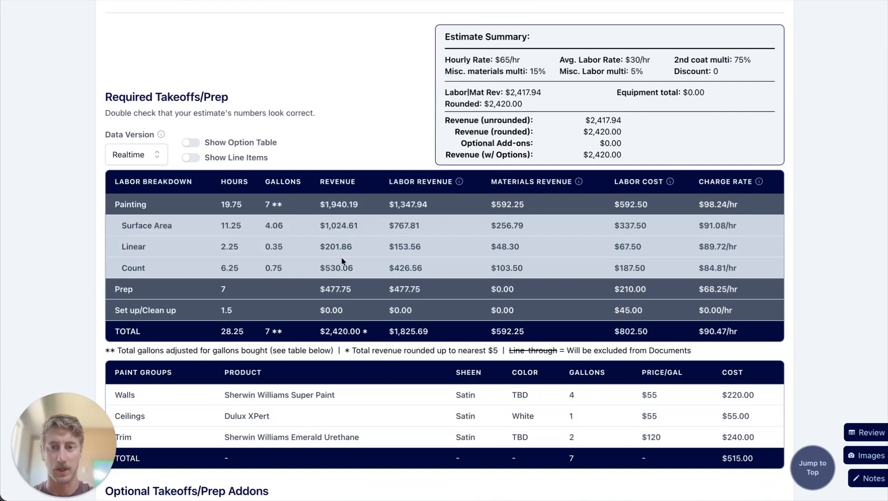
scroll(423, 357, "down", 1)
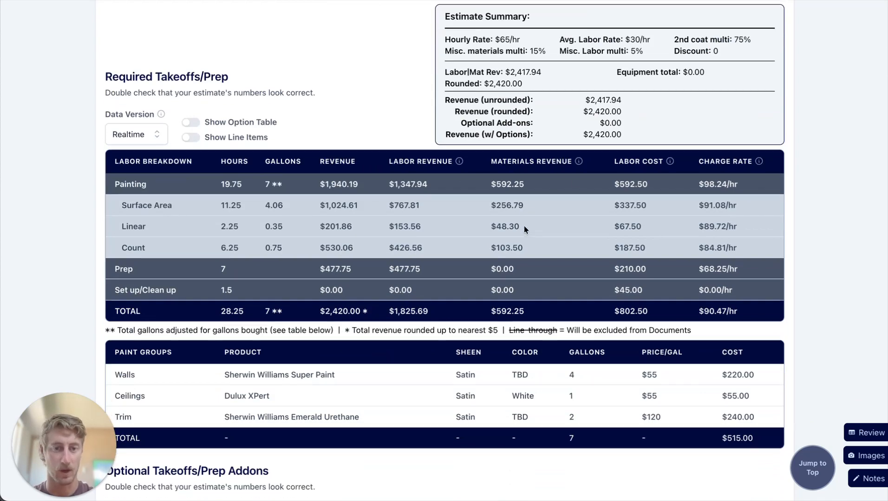
scroll(511, 381, "down", 1)
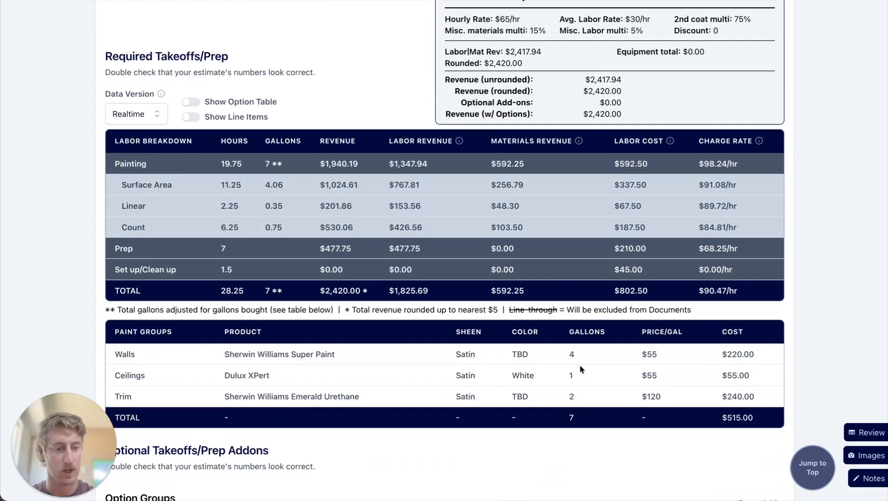
scroll(685, 450, "down", 9)
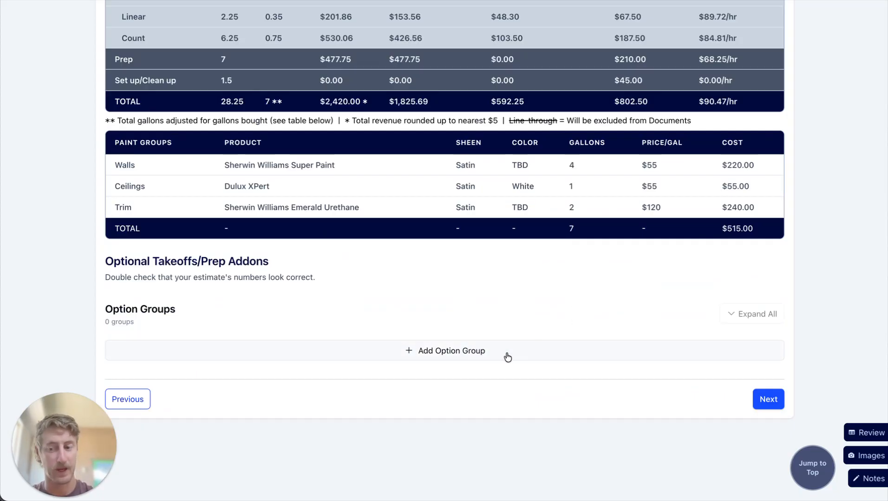
Return to the estimate's Measurements stage and mark the Laundry room area as optional.
scroll(508, 357, "up", 20)
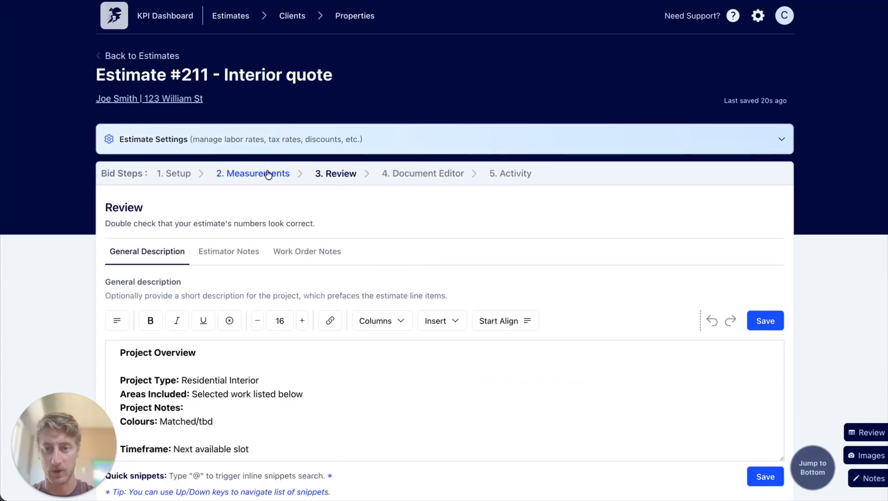
left_click(268, 174)
scroll(386, 292, "down", 6)
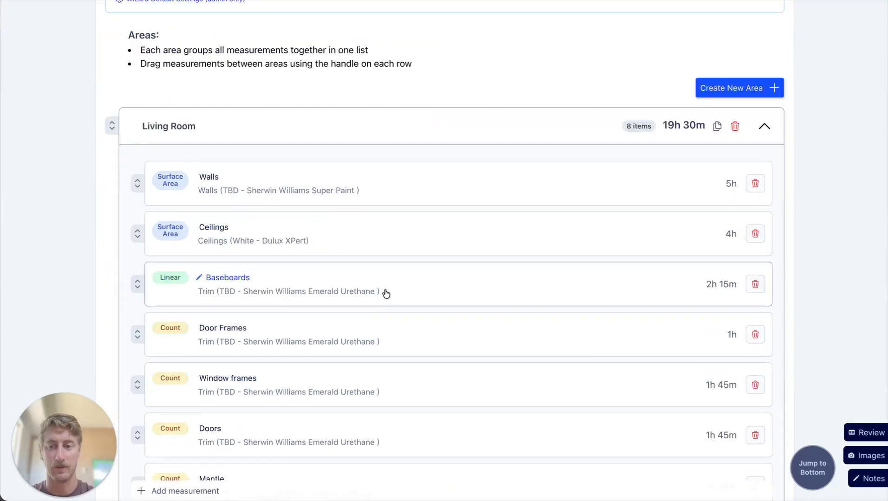
scroll(386, 293, "down", 8)
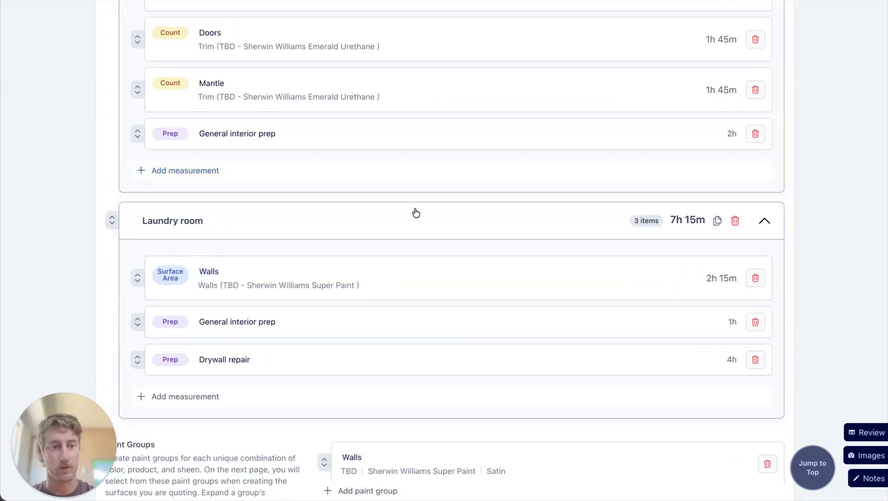
left_click(135, 221)
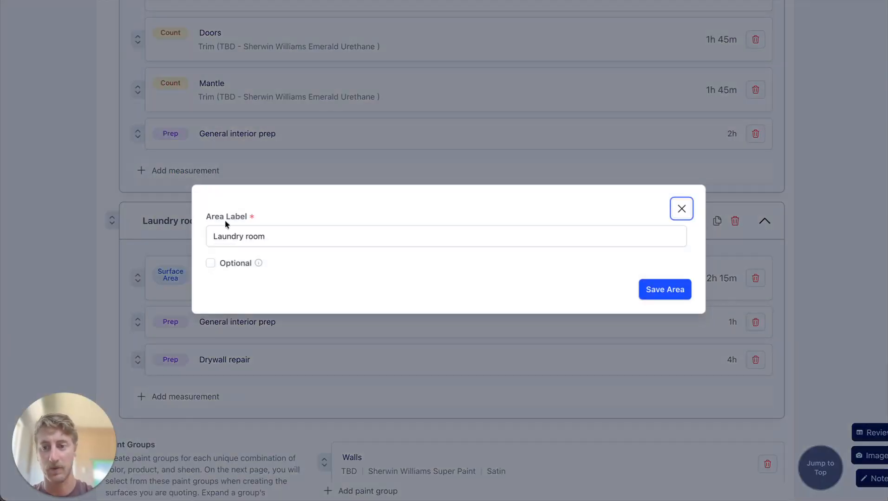
left_click(210, 264)
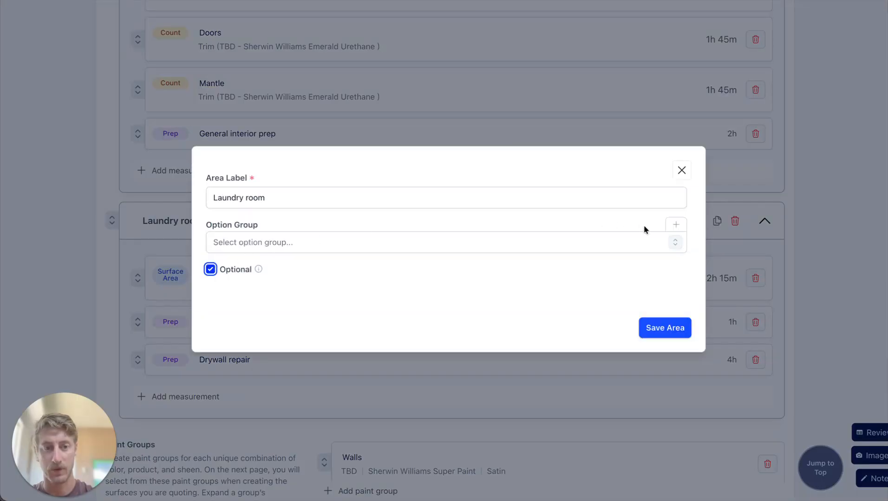
Create an option group labelled "Laundry room" for the Laundry room area and save the area.
left_click(675, 225)
left_click(275, 240)
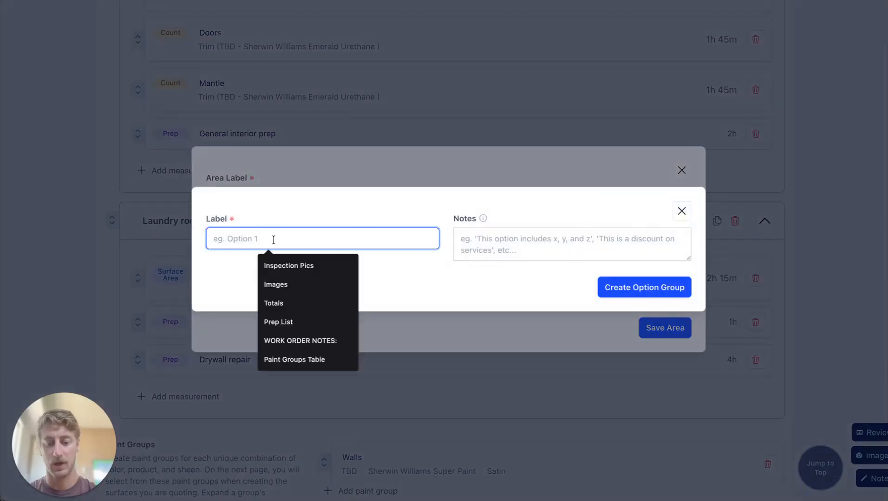
type("Laundry ")
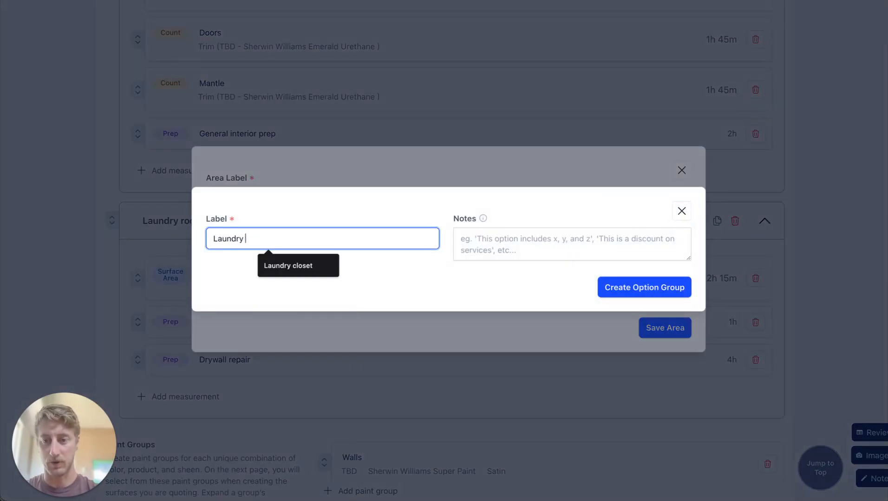
type("room")
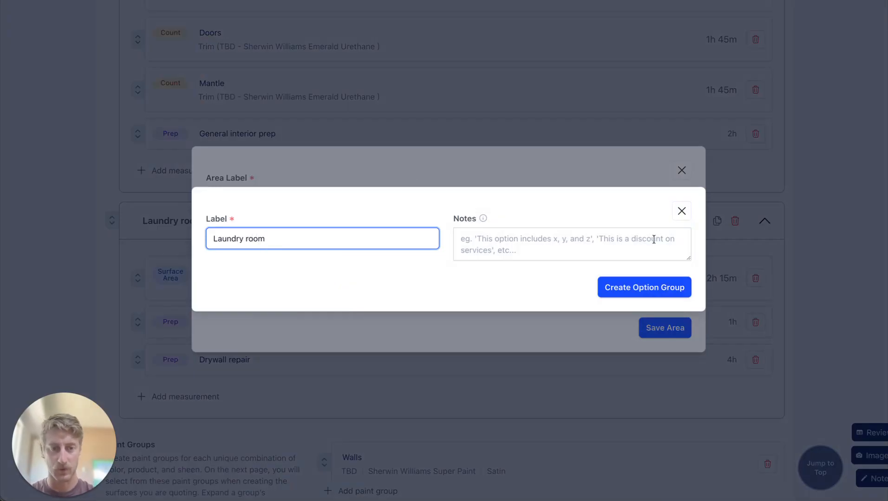
left_click(664, 287)
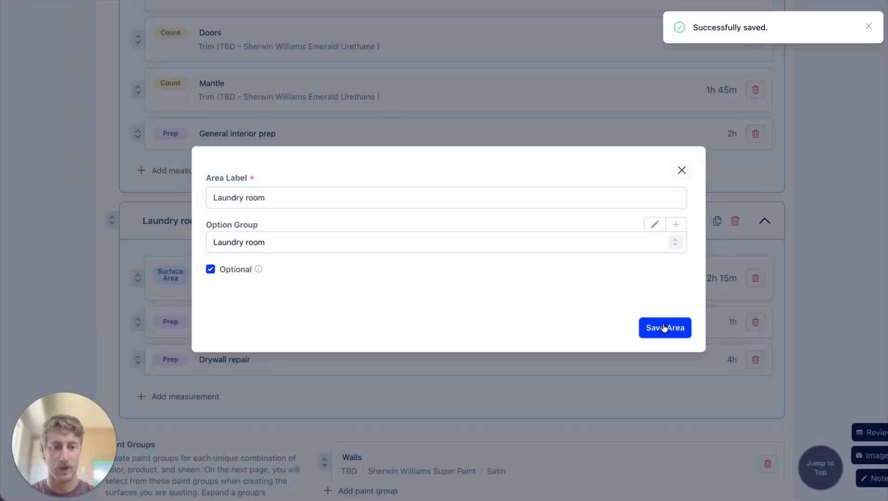
left_click(664, 328)
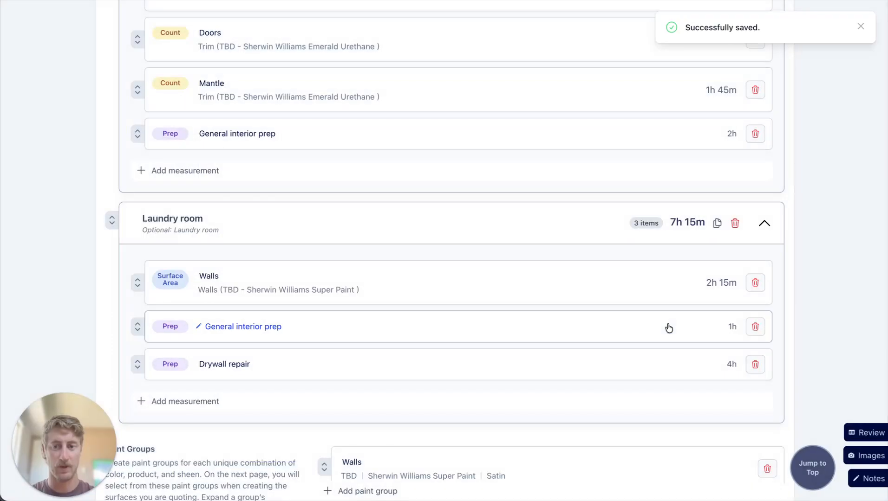
left_click(195, 233)
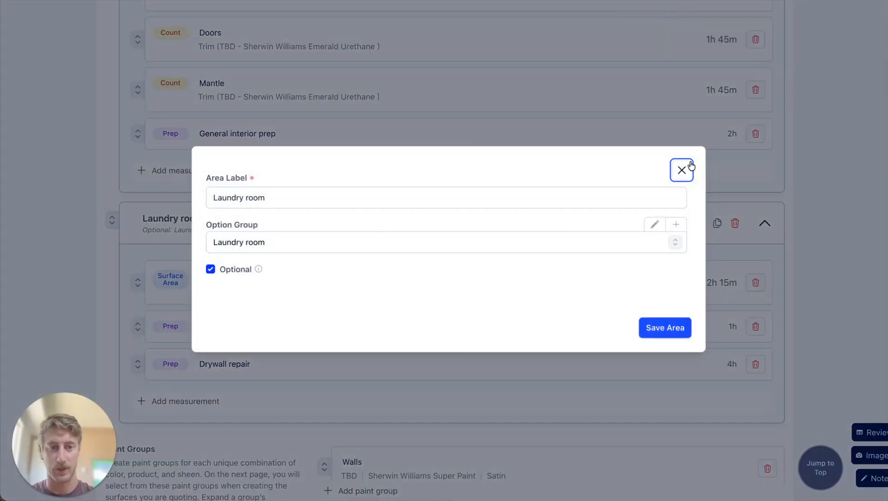
left_click(682, 170)
Go back to the Review stage and expand the Laundry room option group to check its price and breakdown.
scroll(666, 300, "up", 15)
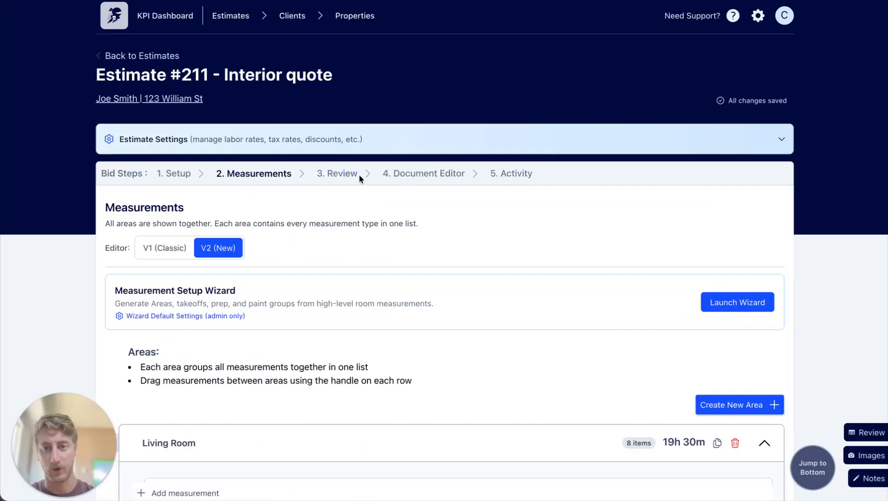
left_click(339, 173)
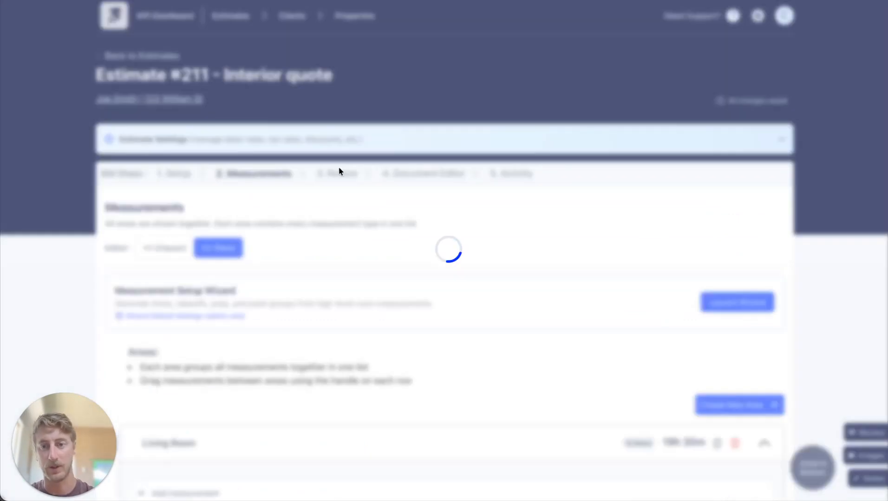
scroll(379, 239, "down", 20)
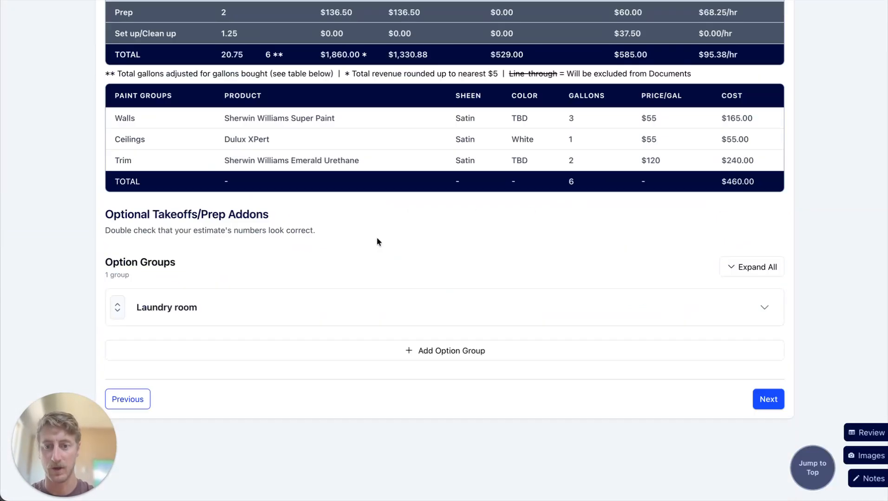
left_click(197, 320)
scroll(476, 308, "down", 5)
left_click(468, 109)
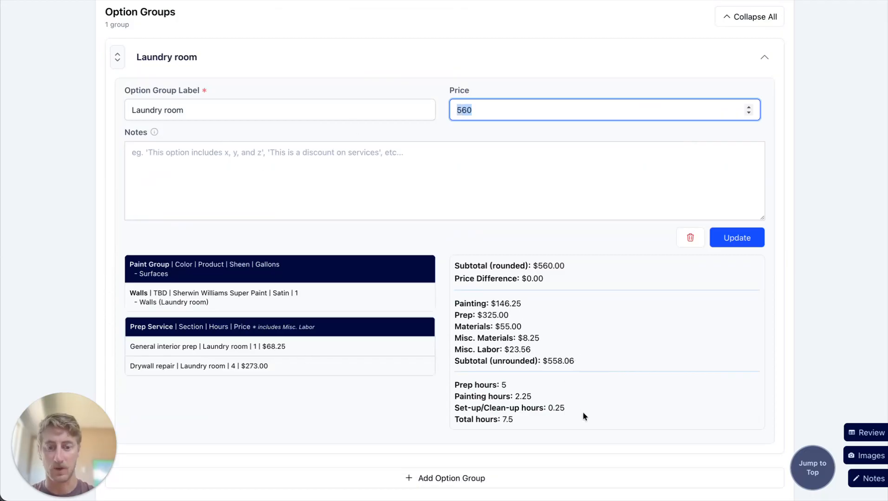
Check the Laundry room option's hours and the estimate summary, and open the Document Editor stage.
left_click_drag(582, 411, 455, 384)
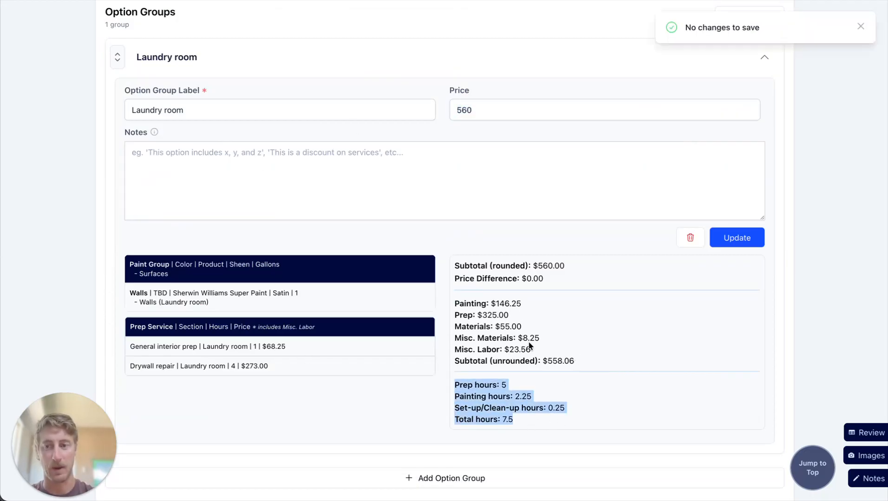
scroll(531, 346, "up", 7)
scroll(573, 298, "up", 6)
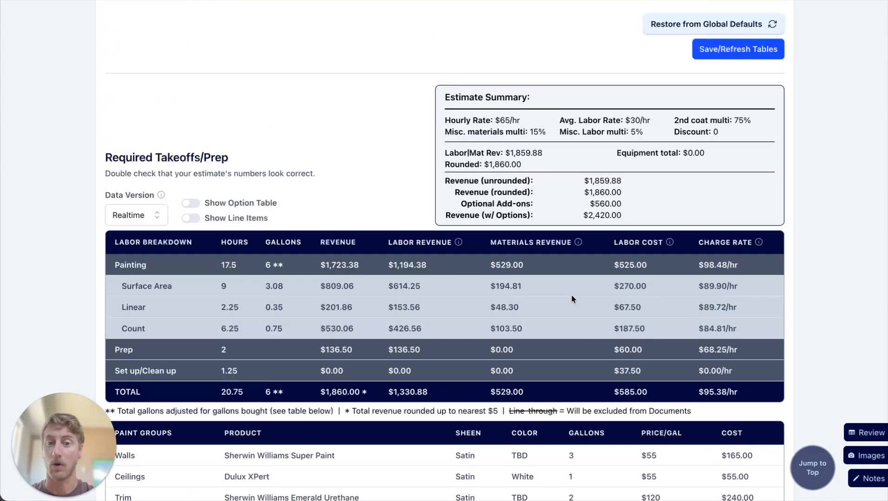
scroll(543, 308, "up", 6)
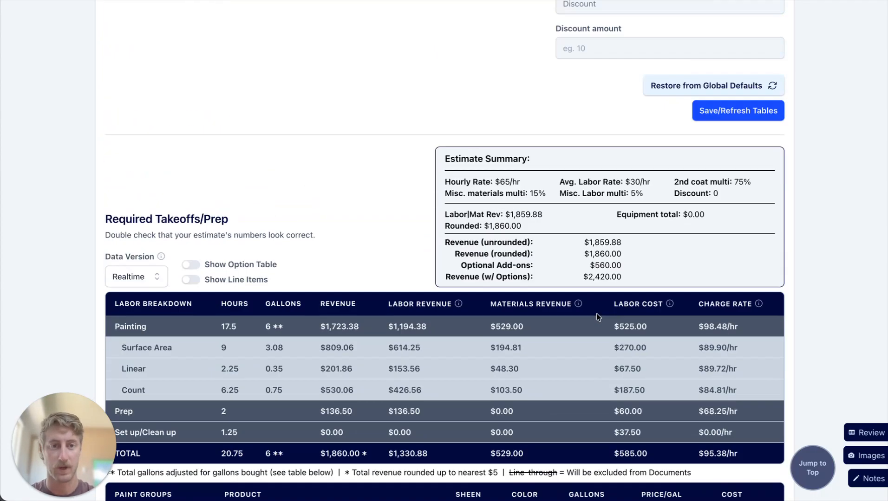
scroll(379, 237, "up", 10)
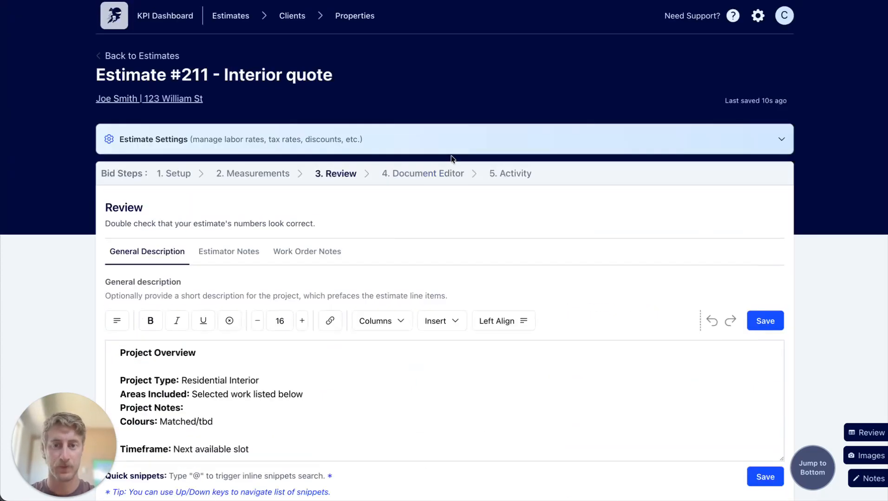
left_click(444, 175)
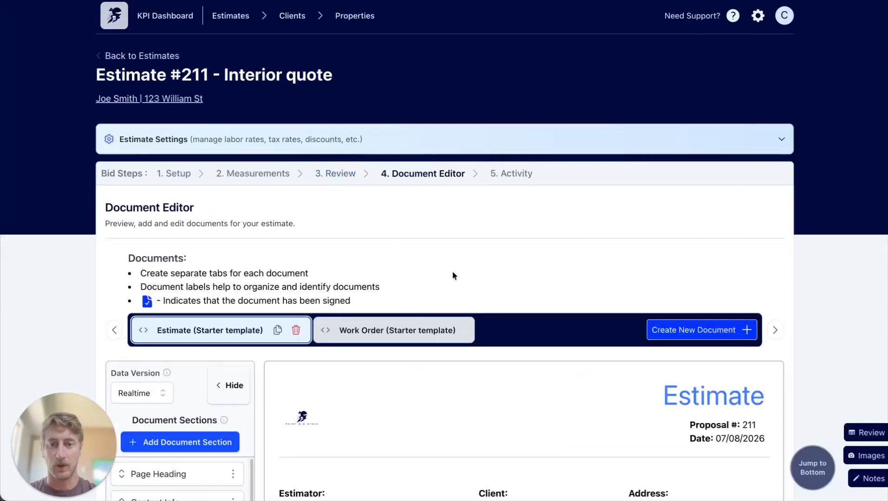
Examine the estimate document's contact info, general details, exclusions, paint groups table and list of included surfaces.
scroll(452, 274, "down", 5)
scroll(523, 224, "down", 4)
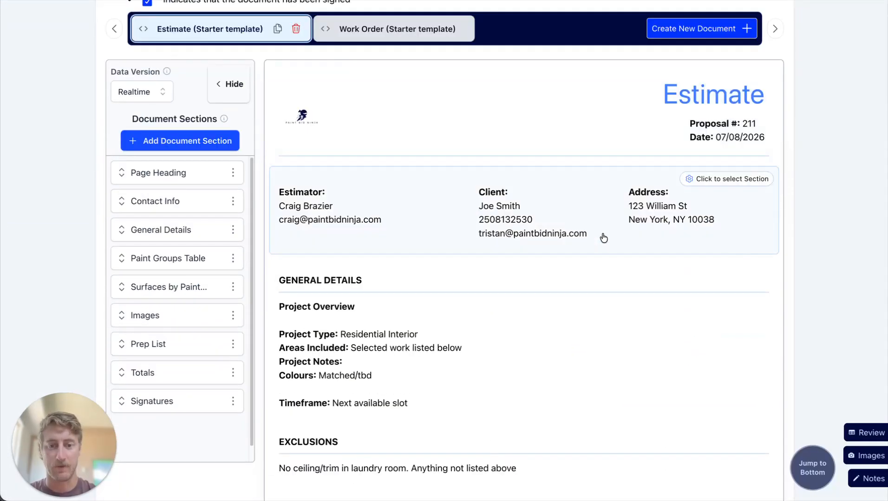
scroll(573, 244, "down", 1)
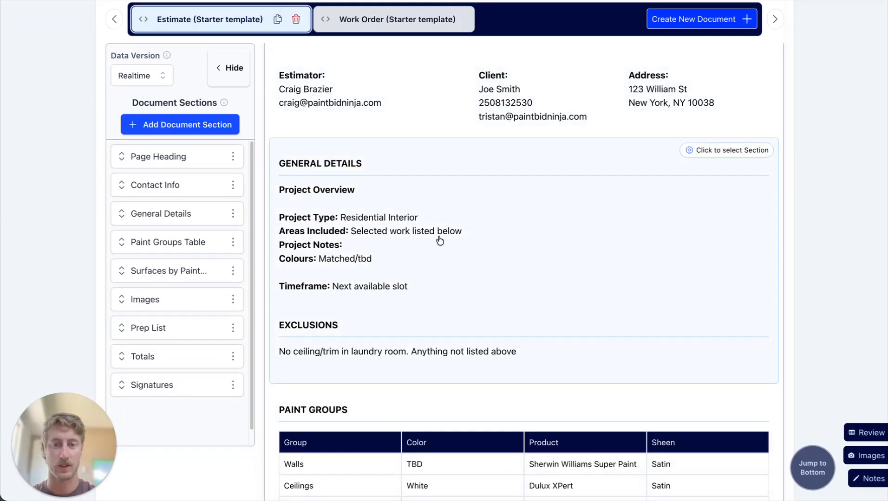
scroll(420, 322, "down", 2)
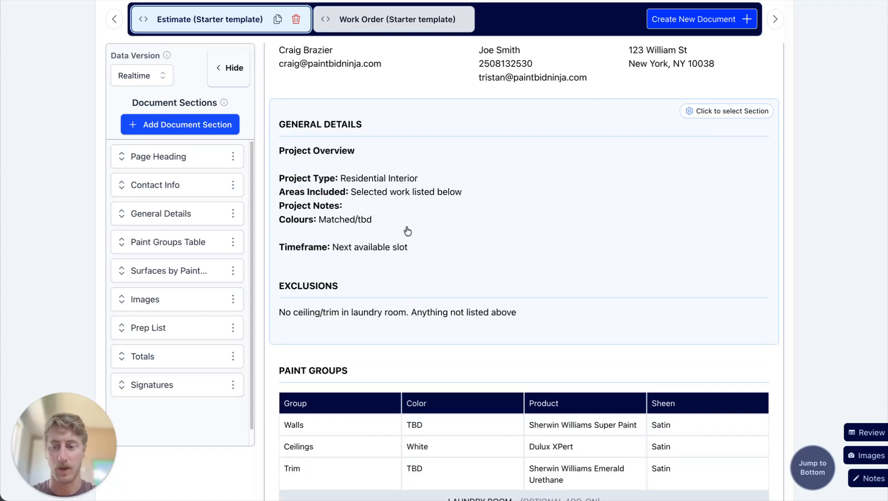
scroll(393, 226, "down", 7)
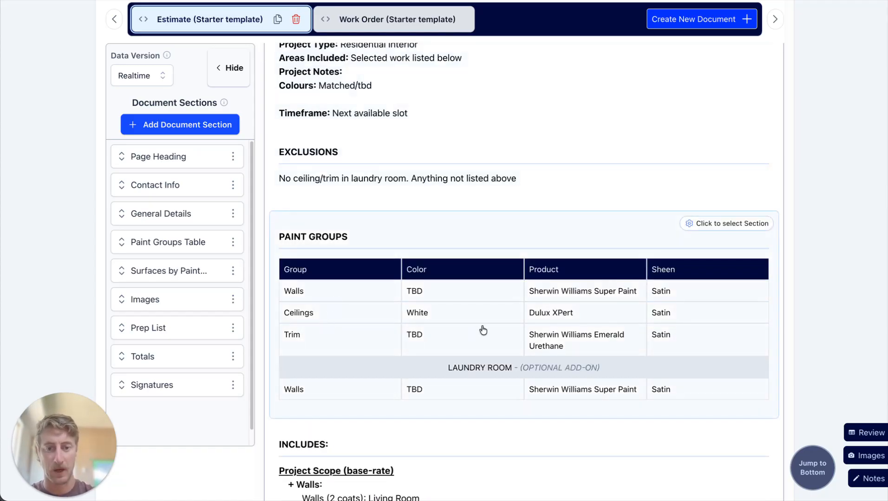
scroll(412, 328, "down", 6)
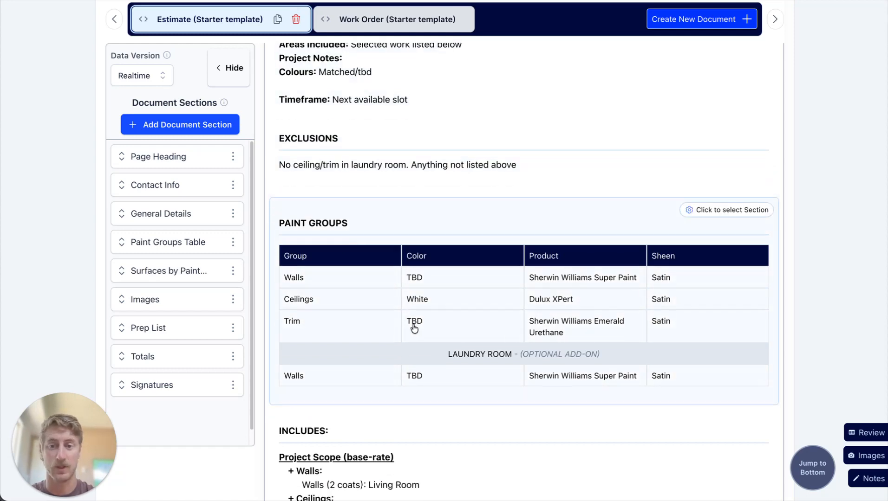
scroll(413, 325, "down", 7)
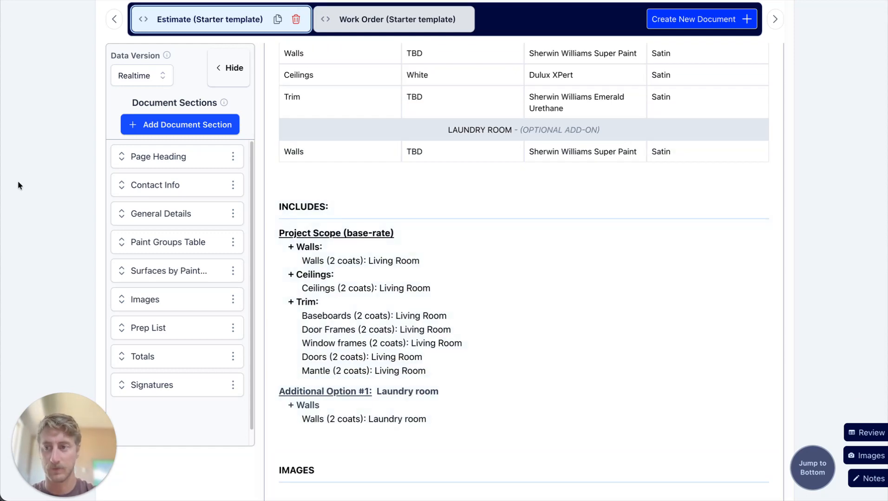
scroll(479, 293, "up", 15)
scroll(482, 296, "up", 5)
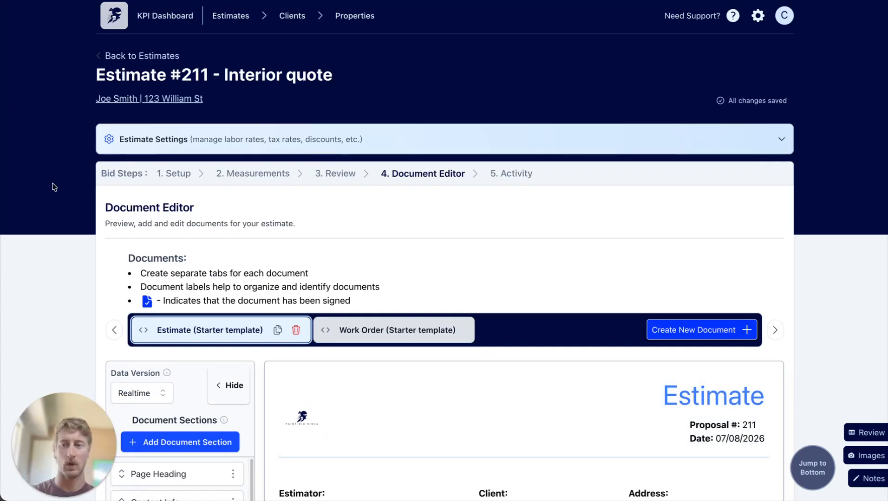
Go through the estimate document again from its heading, reading the general details, exclusions text and paint groups table.
scroll(429, 211, "down", 5)
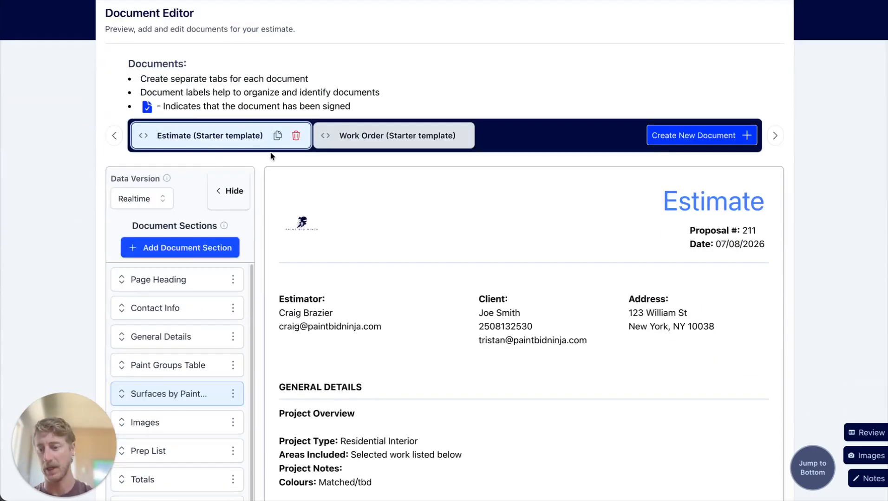
scroll(297, 183, "down", 3)
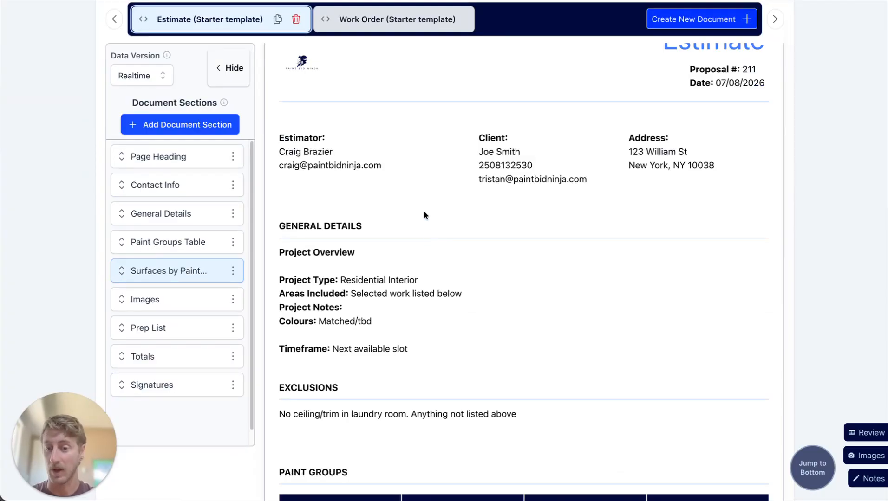
scroll(423, 211, "down", 2)
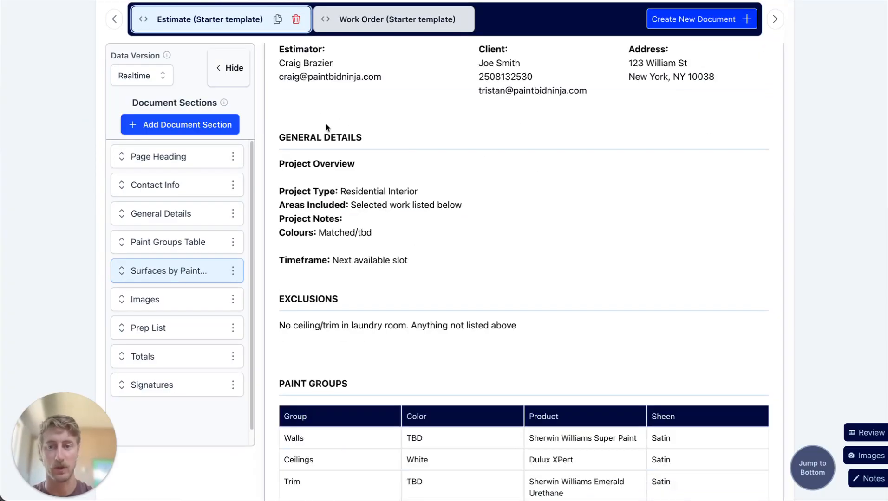
scroll(387, 147, "up", 2)
scroll(562, 255, "down", 2)
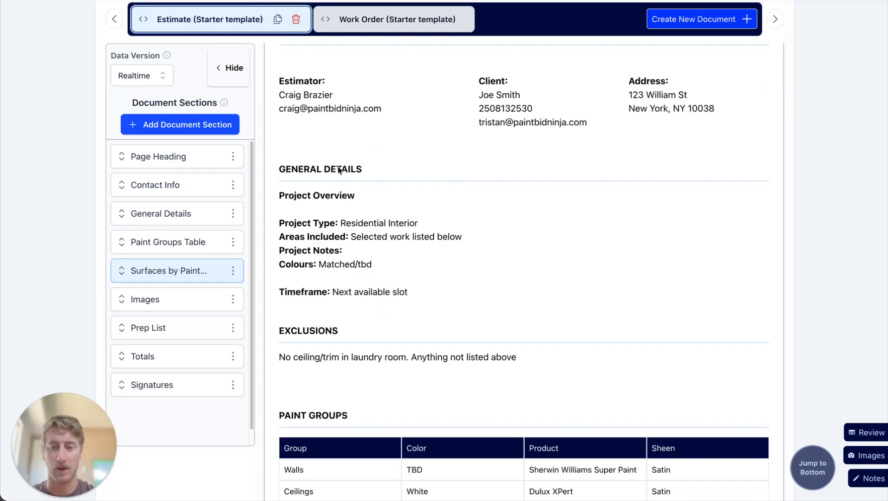
scroll(360, 247, "down", 5)
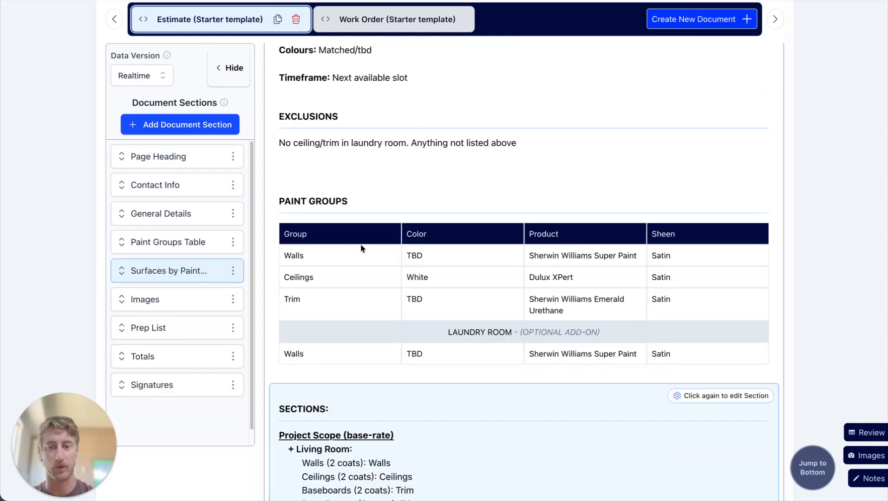
left_click_drag(520, 143, 309, 143)
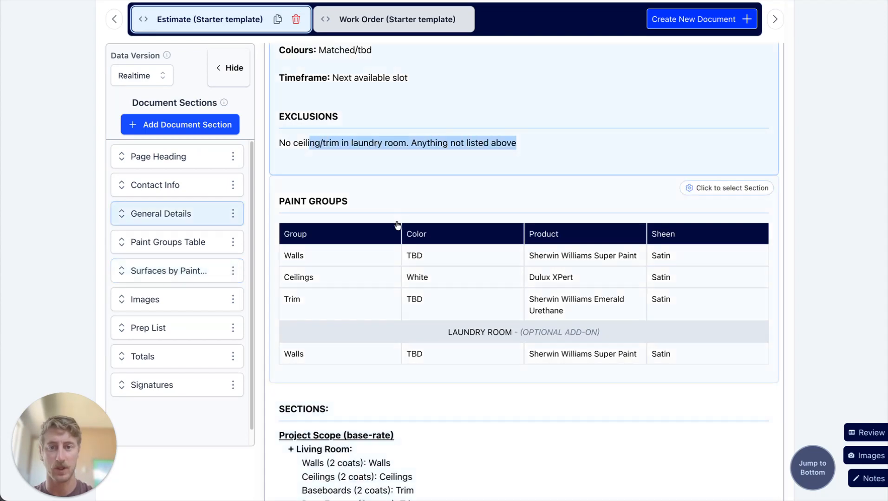
scroll(303, 195, "down", 1)
scroll(445, 203, "down", 1)
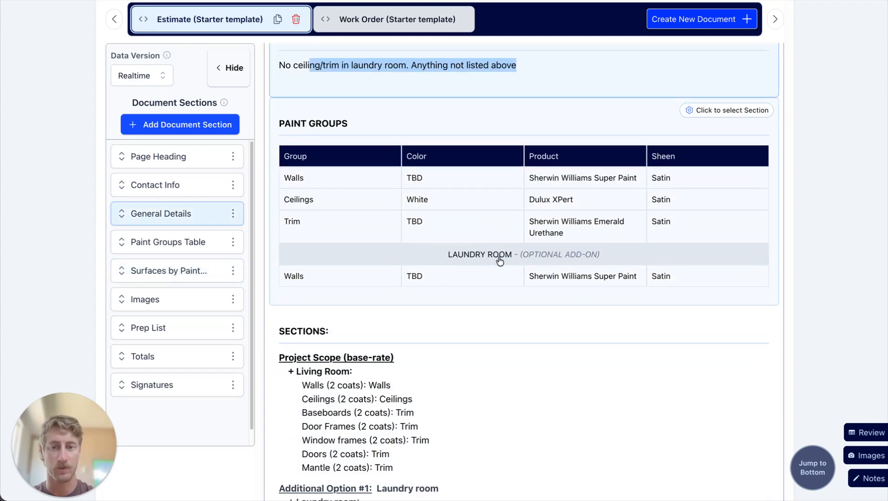
Open the settings of the document's Paint Groups Table section and follow its link to the Measurements page.
left_click(482, 200)
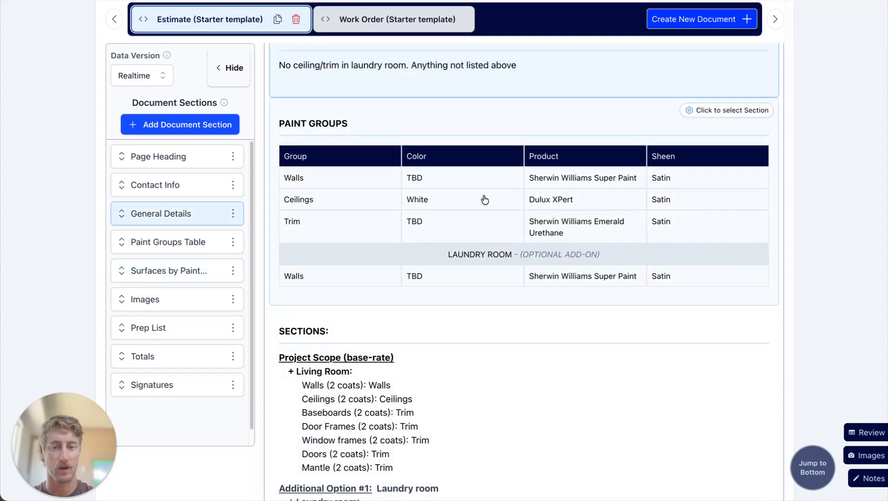
left_click(432, 213)
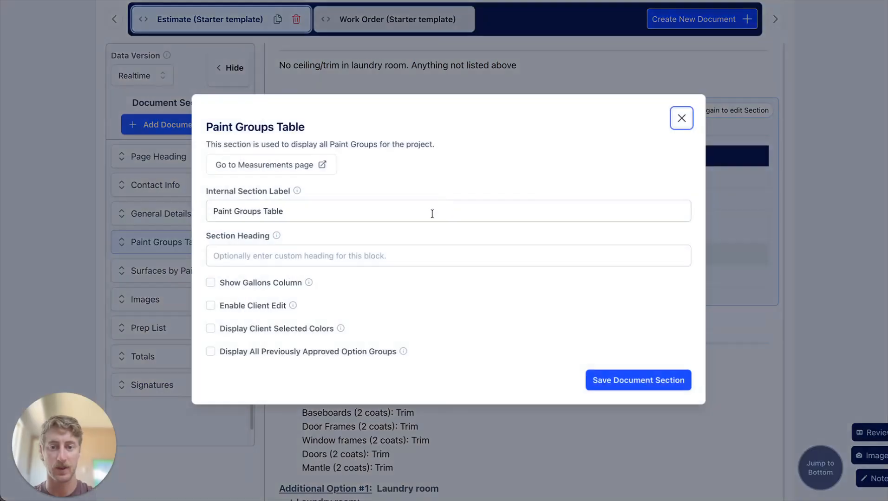
left_click(263, 165)
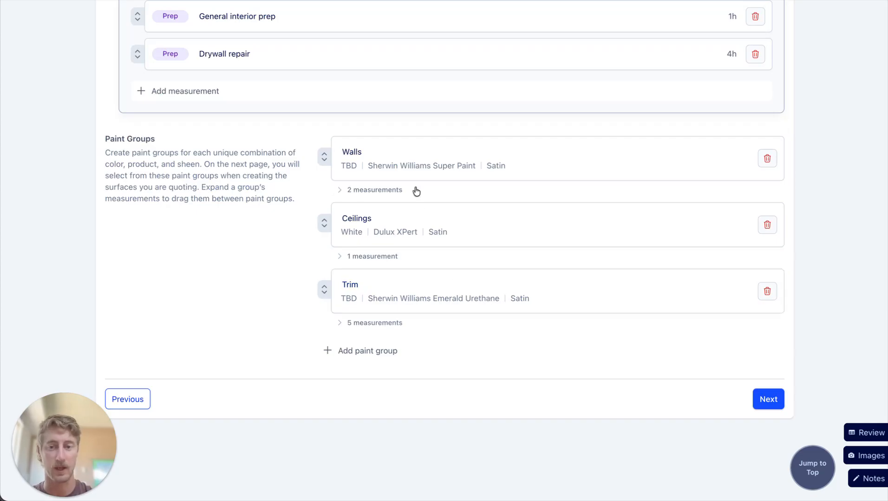
Set the color of the Walls paint group to "Blue match" and save the group.
left_click(411, 167)
left_click_drag(423, 213, 337, 215)
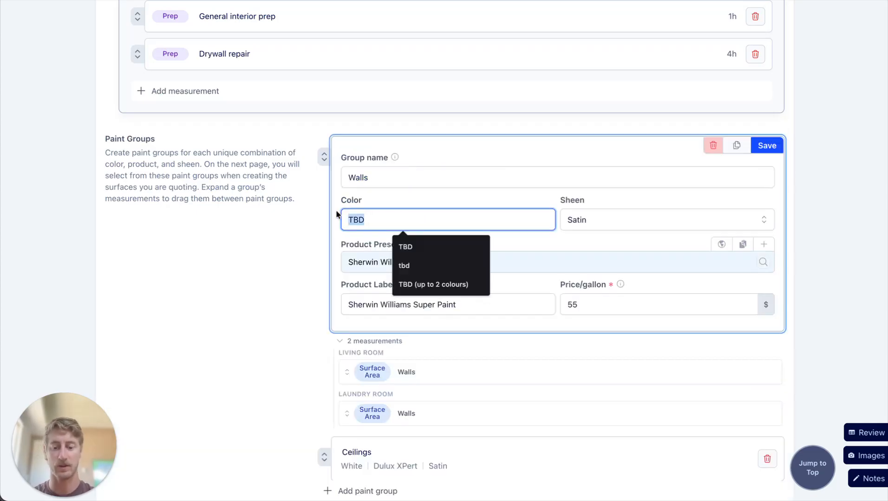
type("Blue matc")
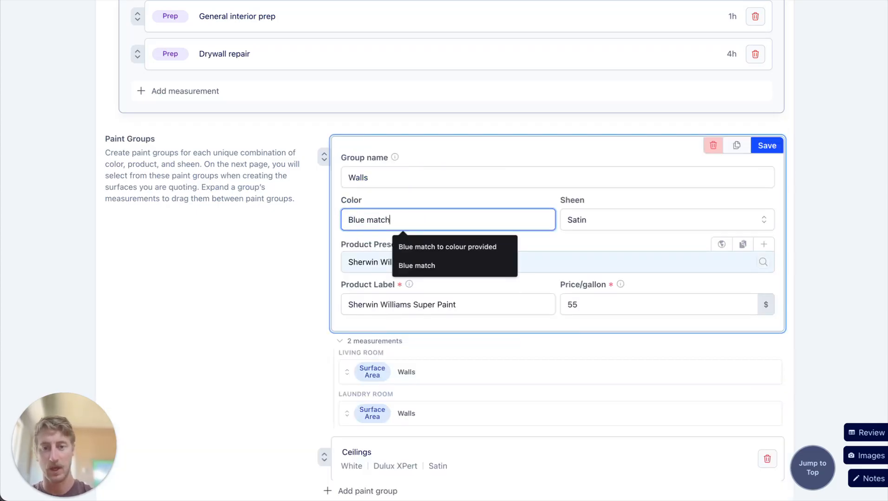
type("h")
left_click(767, 145)
Return to the Document Editor and check the paint groups table, the sections by area and the prep list.
scroll(418, 218, "up", 15)
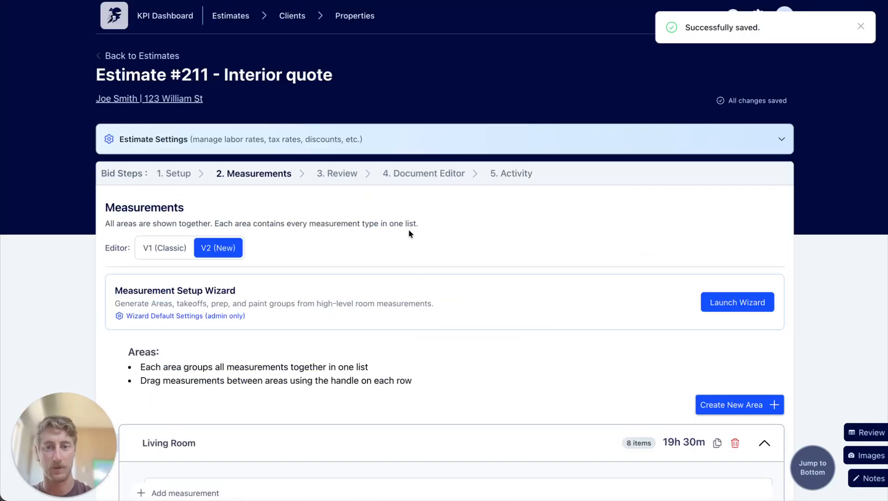
left_click(446, 174)
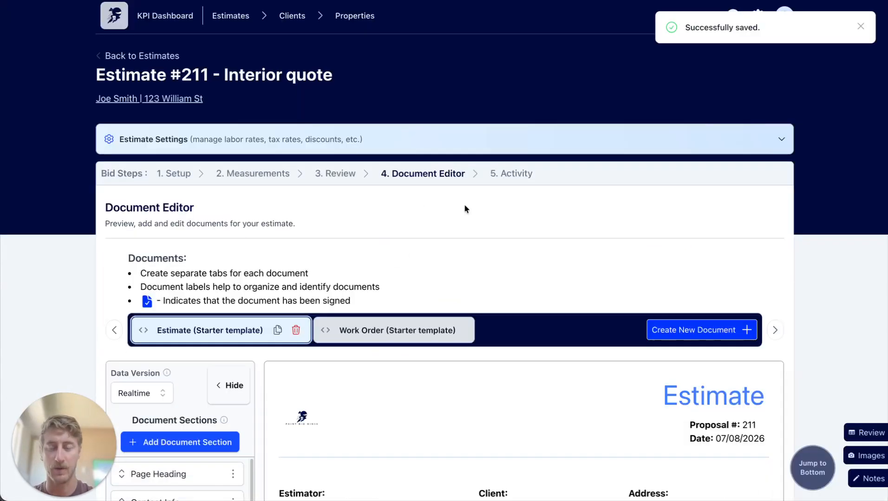
scroll(464, 218, "down", 7)
scroll(464, 229, "down", 7)
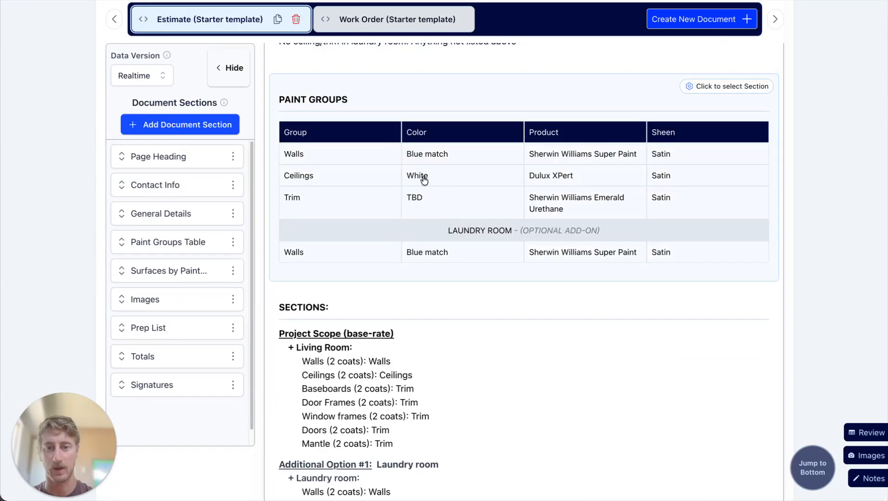
scroll(477, 325, "down", 1)
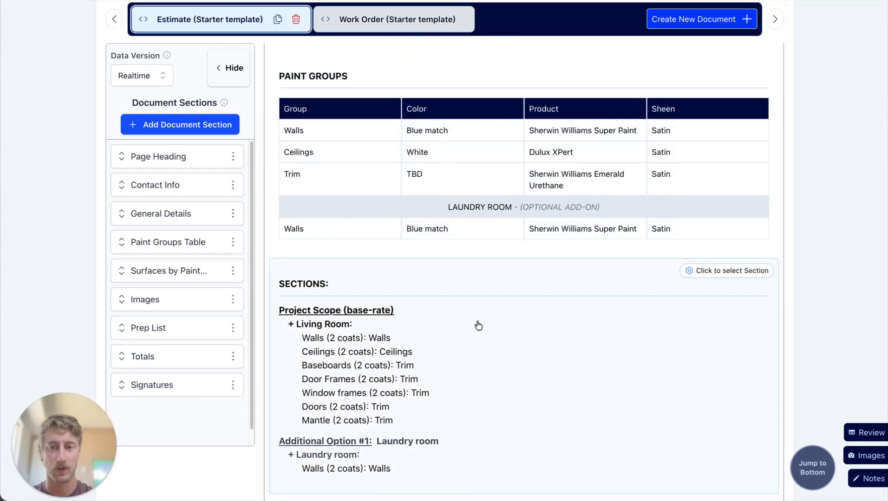
scroll(343, 376, "down", 2)
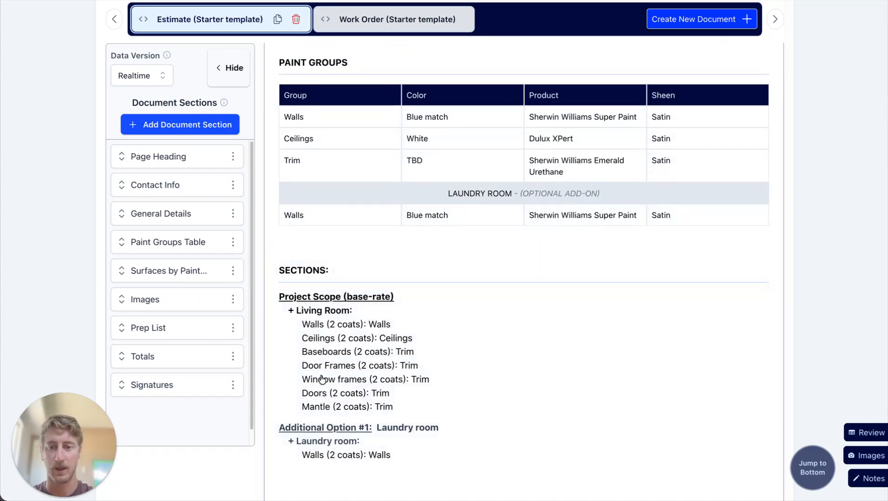
scroll(337, 327, "down", 2)
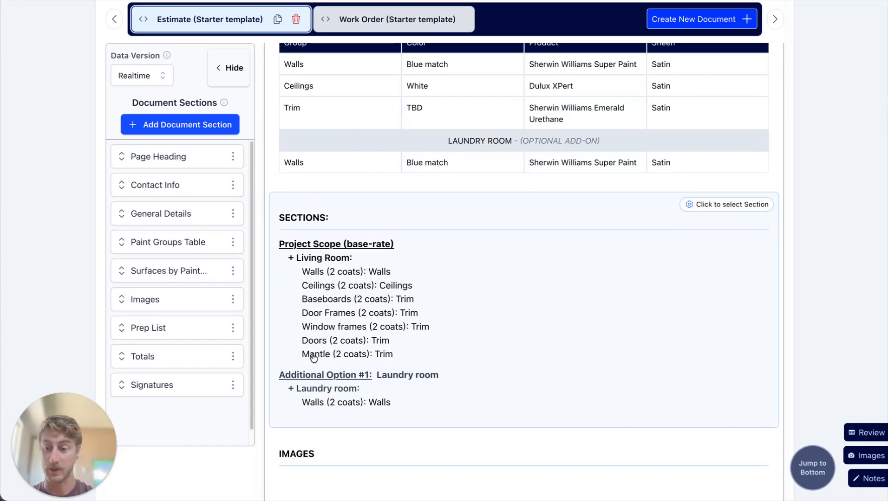
scroll(390, 325, "down", 4)
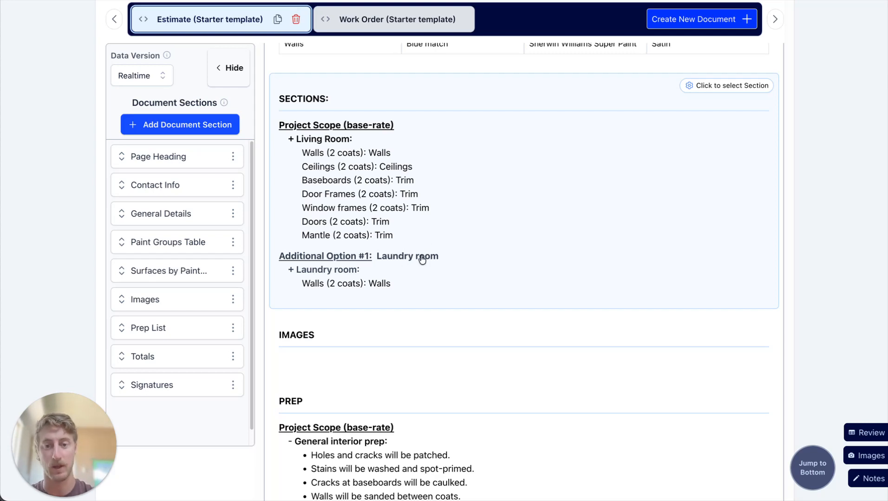
scroll(407, 278, "down", 5)
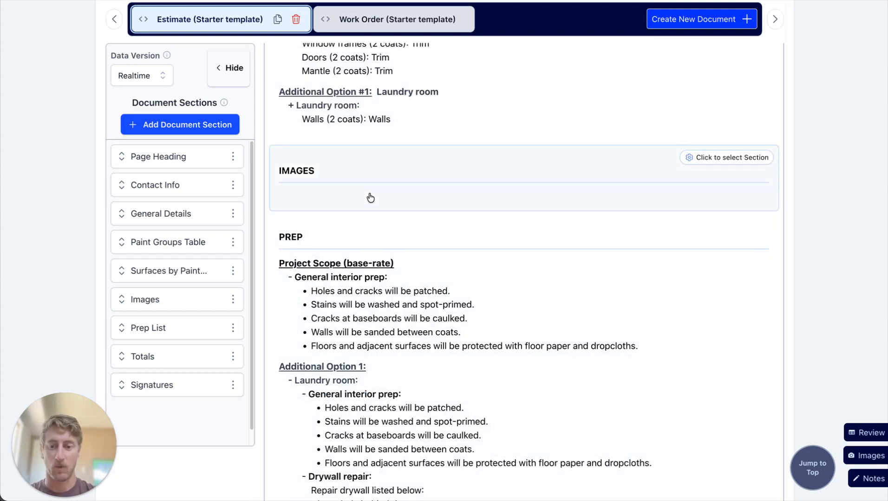
View the Images section's upload settings, close them without saving, and read the prep details for the base scope and Laundry room option.
left_click(370, 199)
left_click(711, 181)
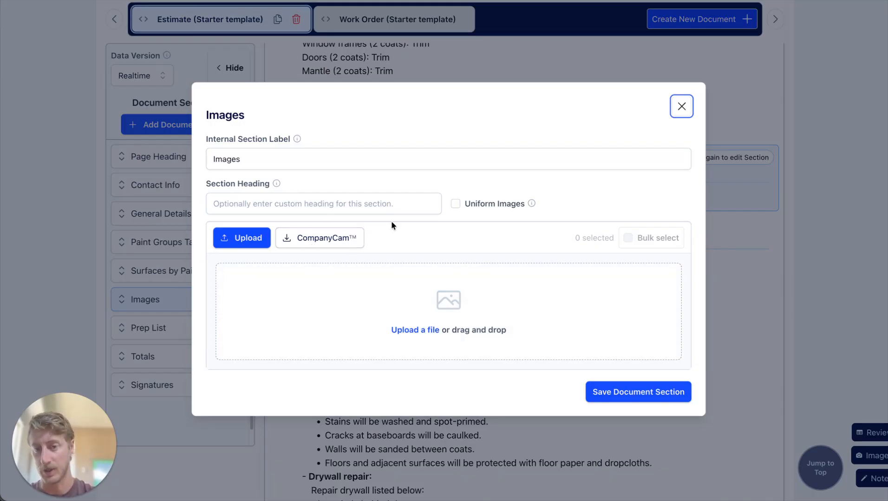
left_click(681, 106)
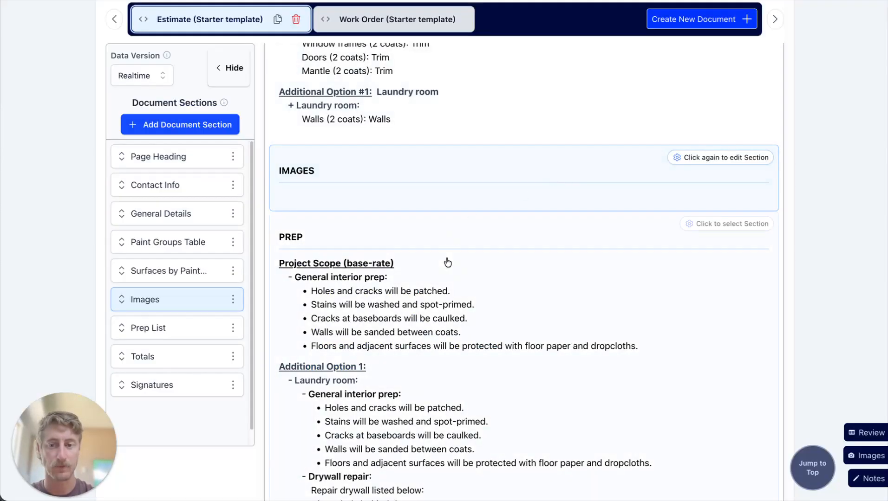
scroll(447, 263, "down", 5)
scroll(375, 203, "down", 1)
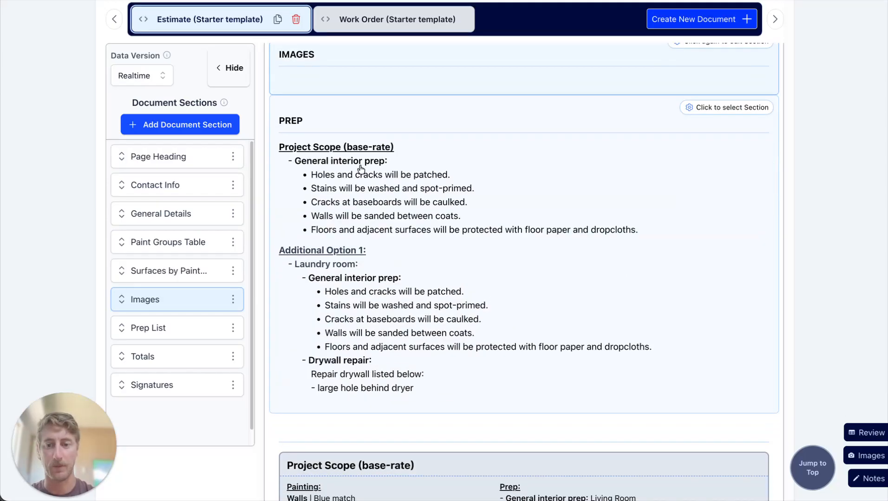
Check the estimate's totals, Laundry room add-on and signature section, and publish a new version of the document.
scroll(360, 168, "down", 5)
scroll(323, 331, "up", 2)
scroll(324, 331, "down", 8)
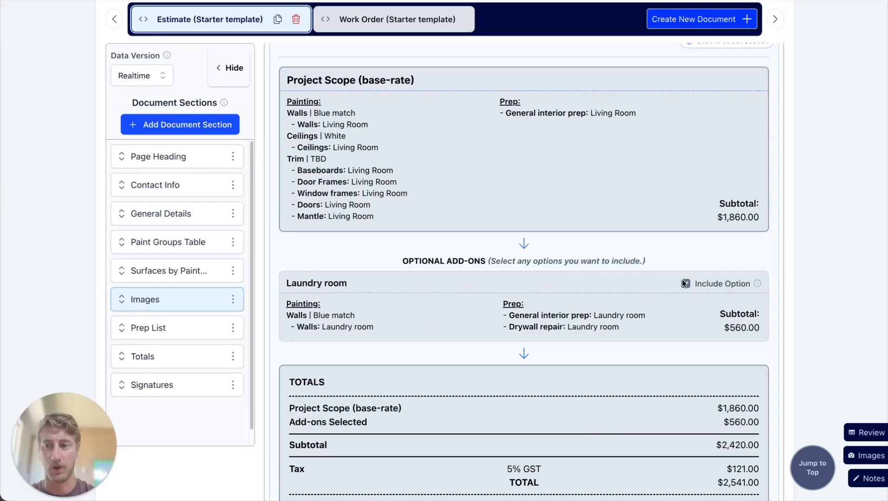
scroll(684, 283, "down", 9)
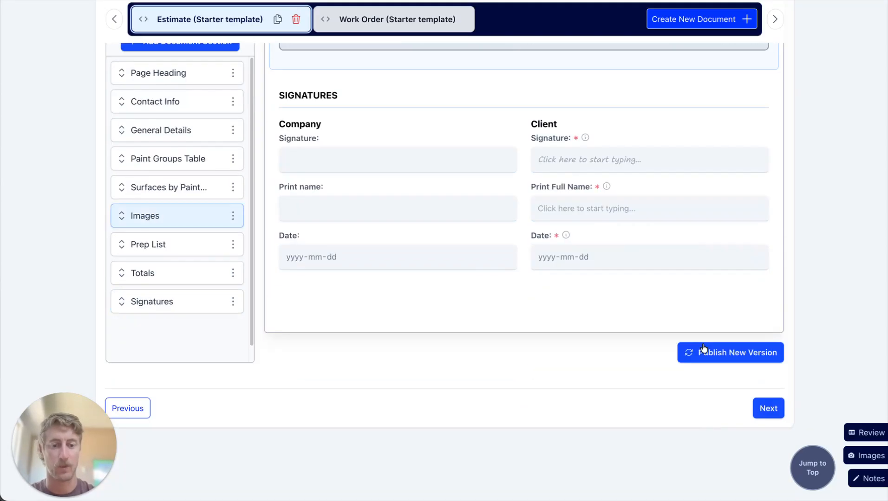
left_click(746, 361)
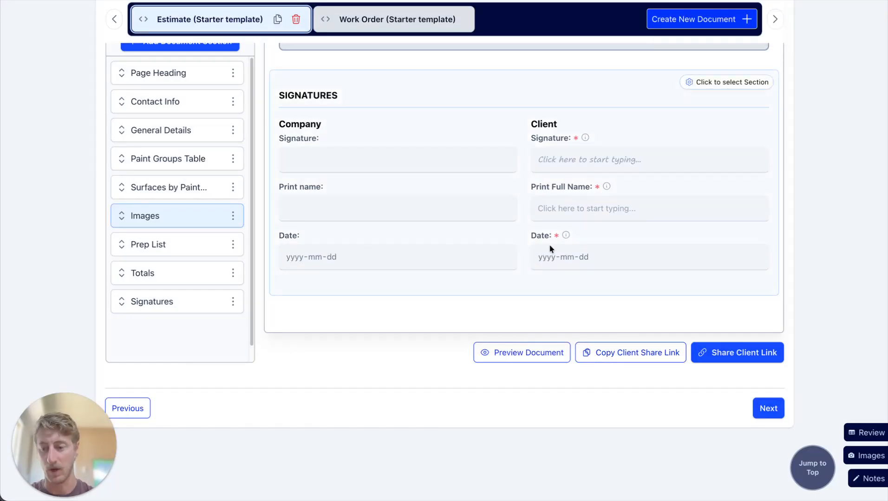
View the client share email form, close it without sending, and preview the published estimate down to its optional add-ons.
left_click(747, 354)
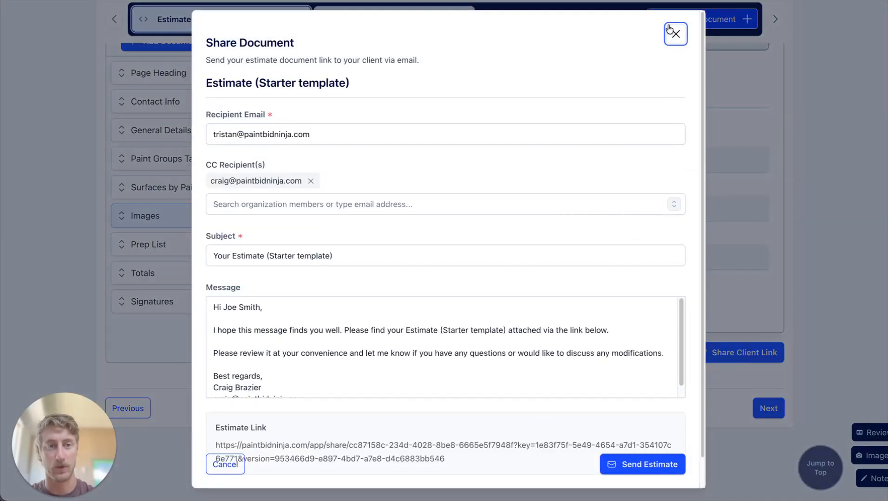
left_click(668, 29)
left_click(516, 353)
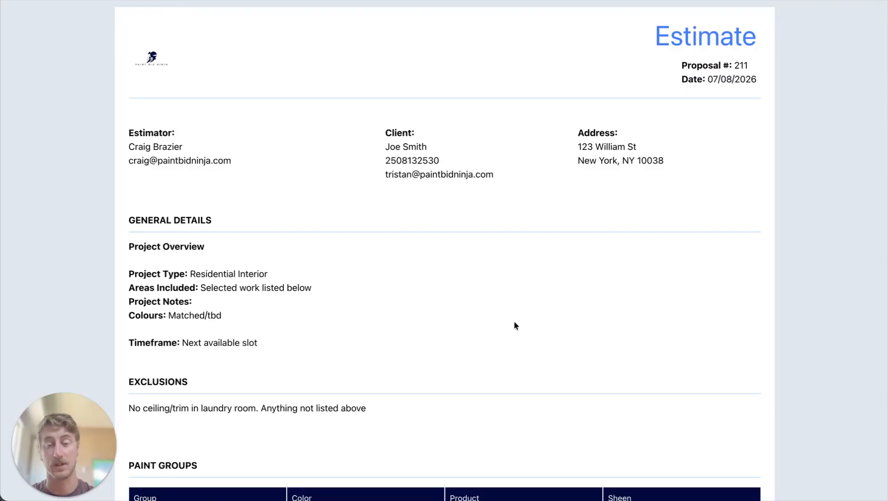
scroll(612, 304, "down", 10)
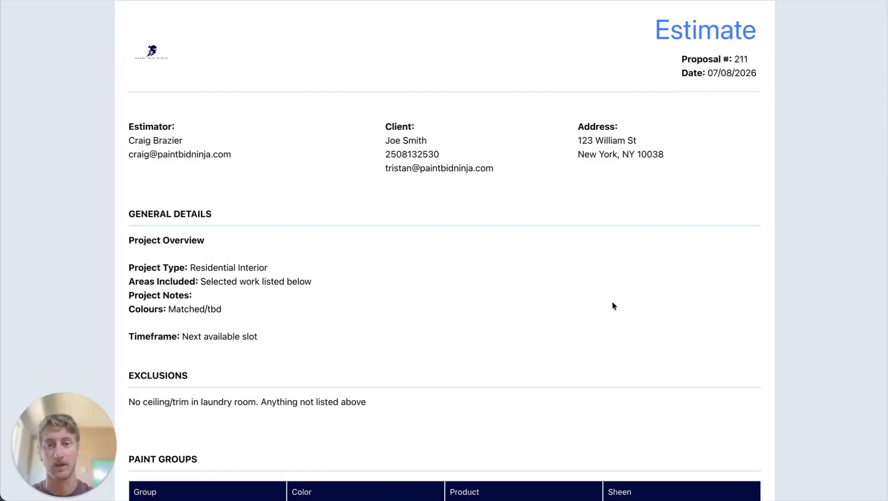
scroll(430, 312, "down", 15)
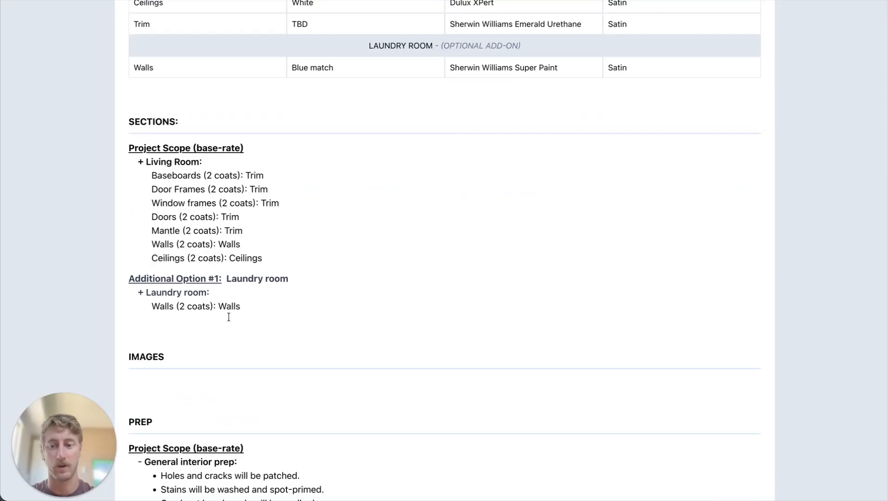
scroll(430, 311, "down", 3)
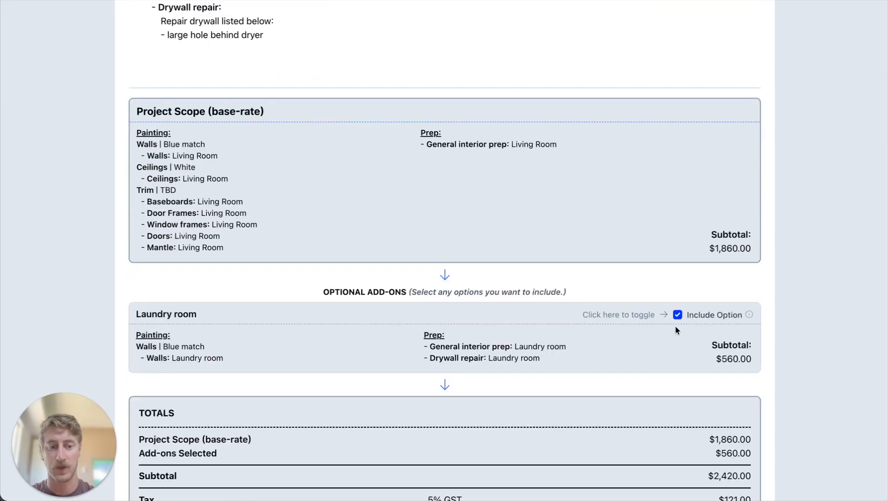
In the client preview, exclude, include and again exclude the Laundry room option to check its effect on the totals.
left_click(676, 315)
scroll(680, 215, "down", 4)
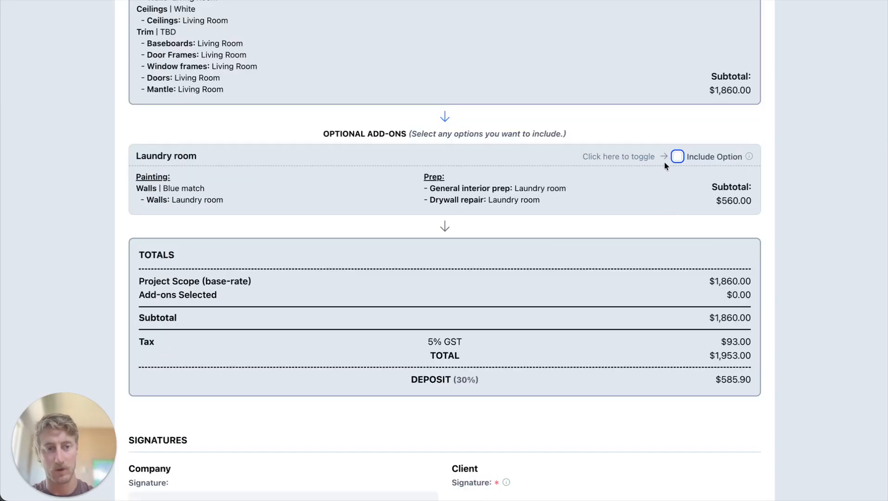
left_click(677, 158)
scroll(676, 174, "down", 5)
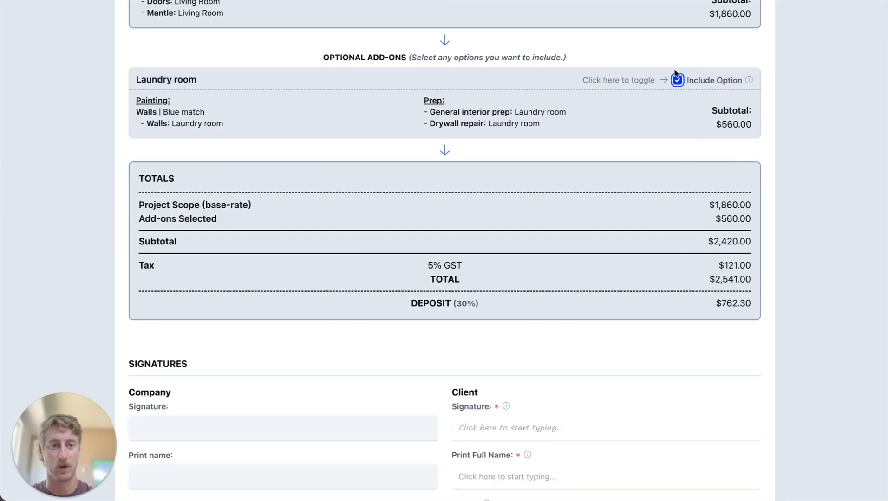
left_click(677, 78)
scroll(686, 248, "down", 4)
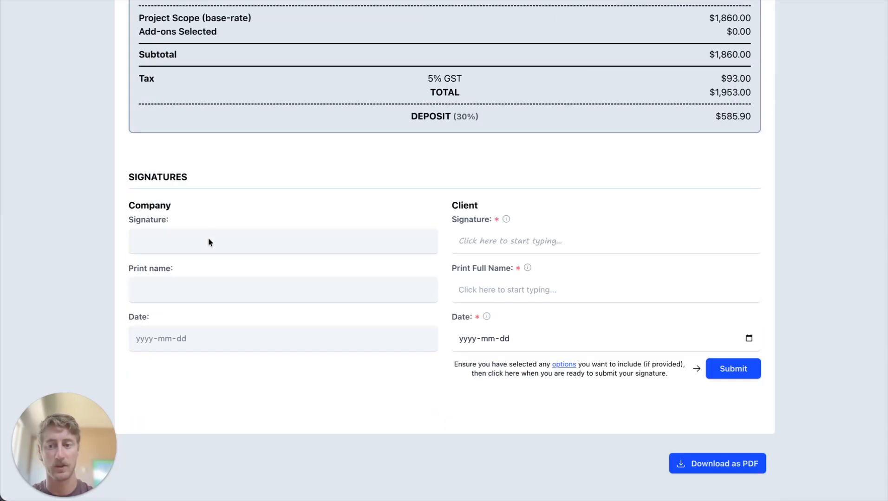
Go through the client's signature, printed full name and date fields in the preview without filling them in.
left_click(501, 248)
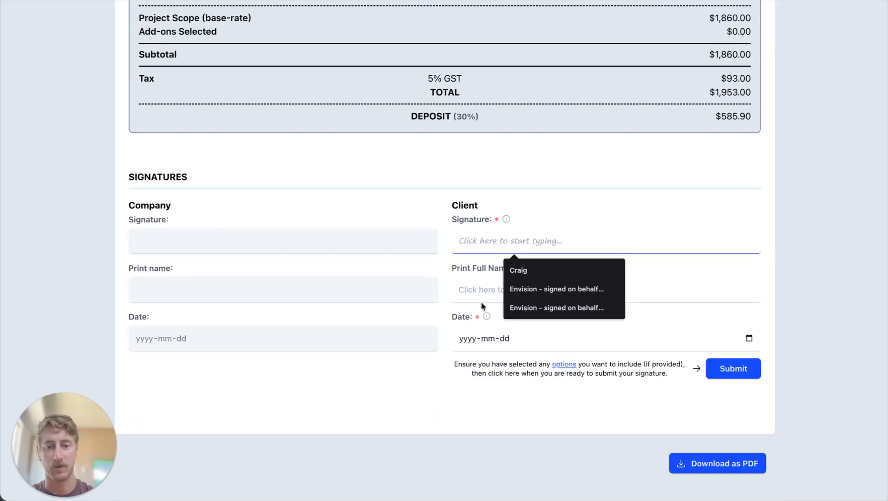
key("Tab")
key("Tab")
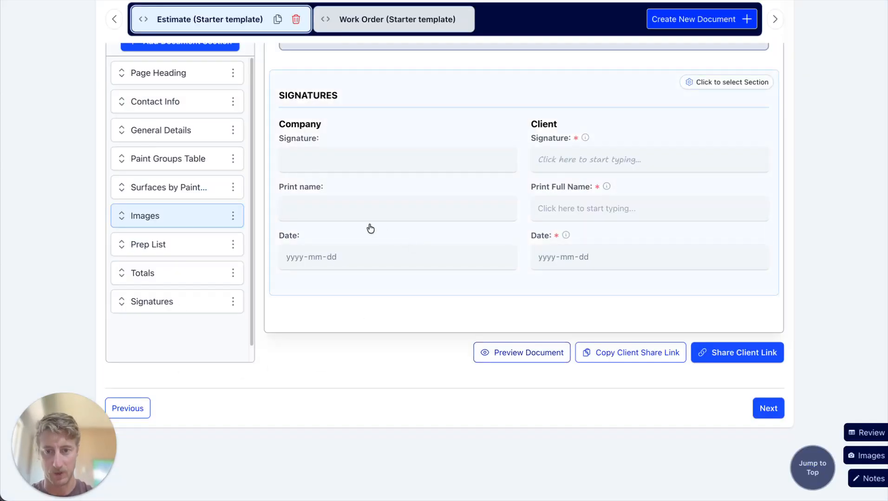
Return to the Document Editor, hide the company signature in the estimate's Signatures section and save the section.
scroll(255, 248, "up", 1)
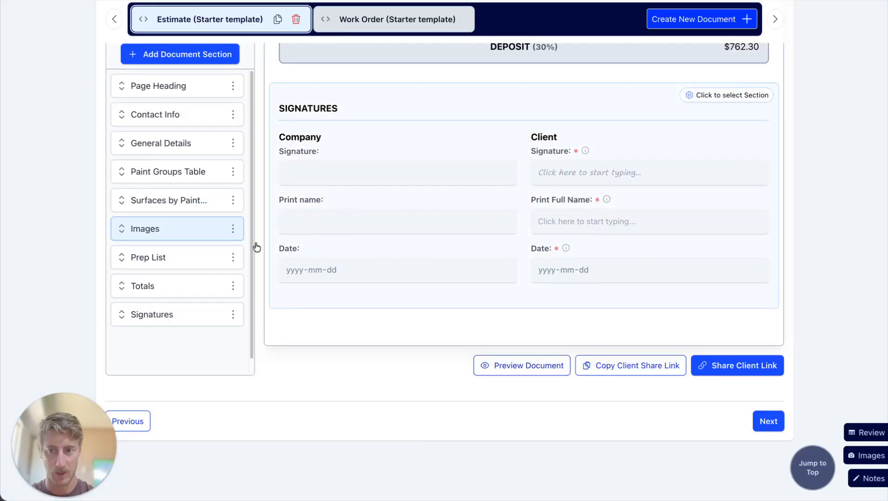
left_click(153, 315)
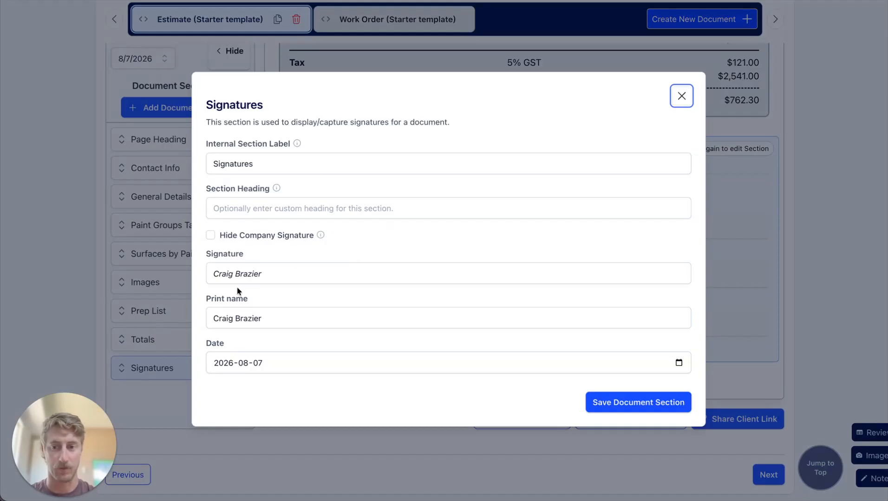
left_click(211, 237)
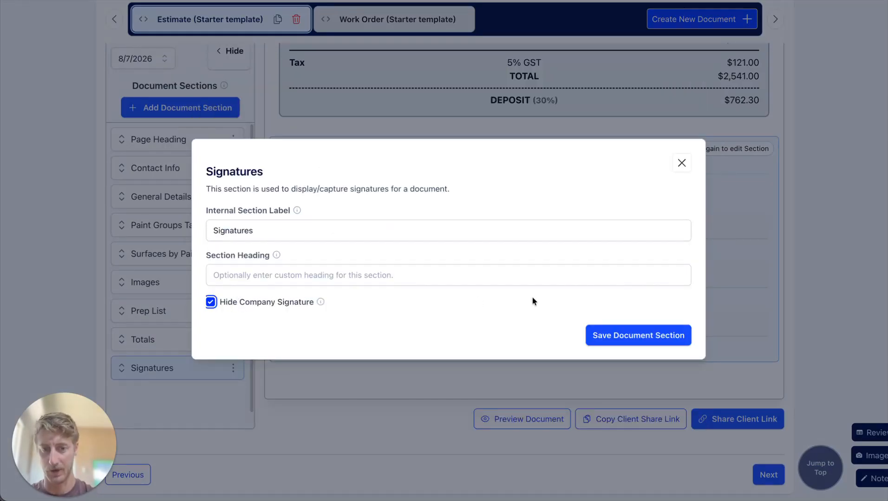
left_click(602, 335)
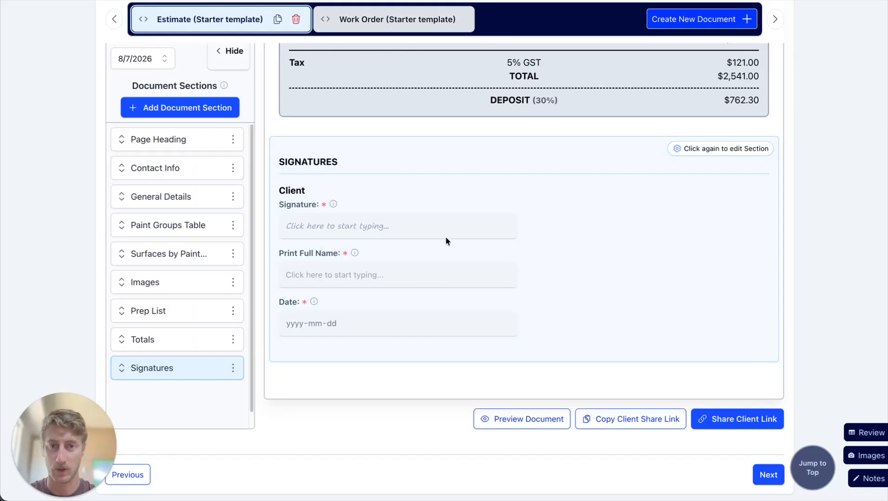
Open the Work Order (Starter template) document and examine its contact info, client approved add-ons and paint groups table with gallons.
scroll(445, 241, "up", 20)
scroll(451, 234, "down", 4)
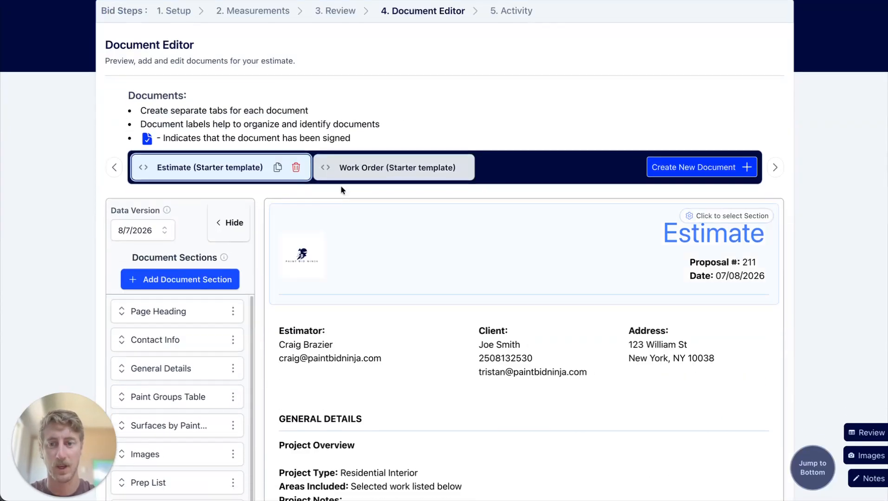
left_click(410, 167)
scroll(435, 318, "down", 3)
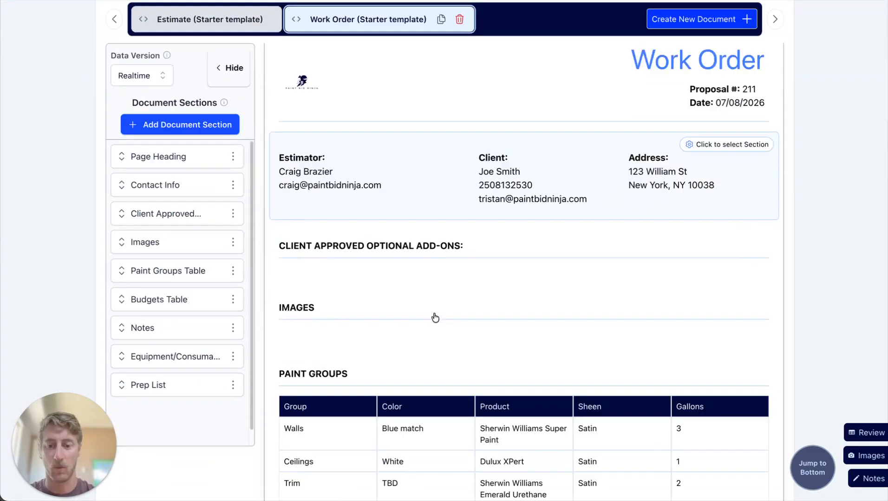
scroll(435, 318, "down", 3)
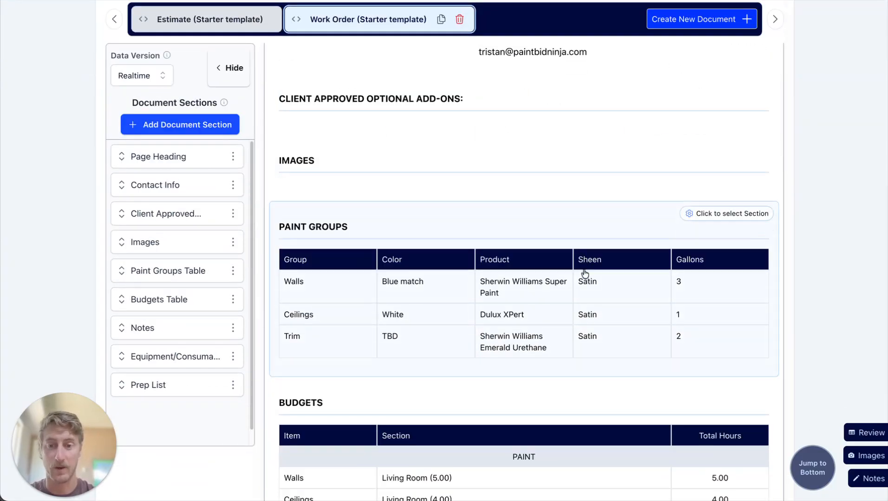
scroll(584, 274, "down", 3)
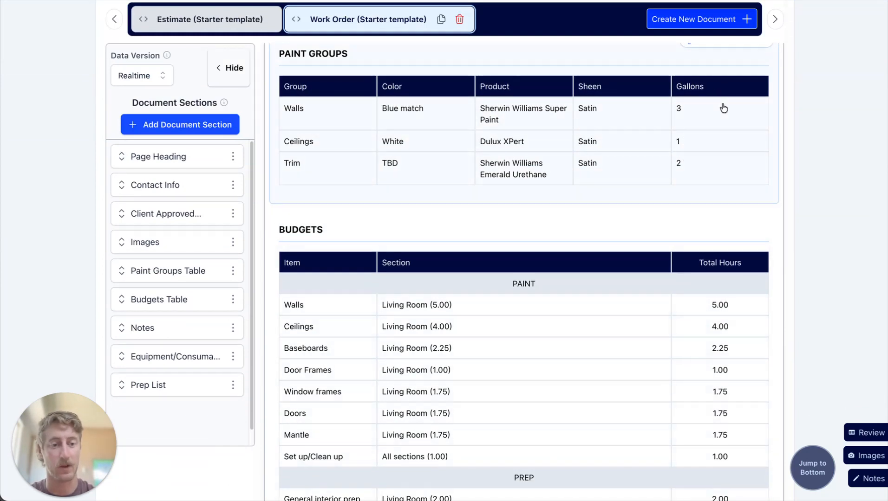
Examine the work order's budgeted hours, notes, exclusions, equipment and prep list, and return to the top of the document.
scroll(734, 176, "down", 3)
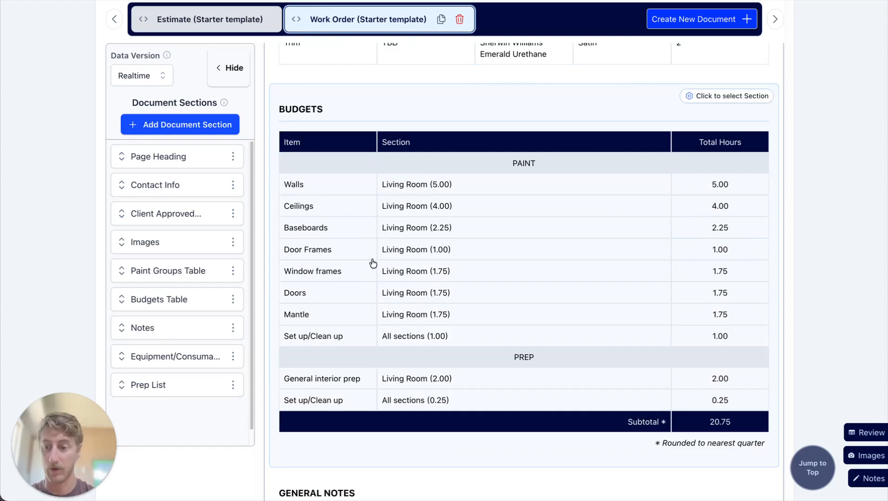
scroll(341, 269, "down", 2)
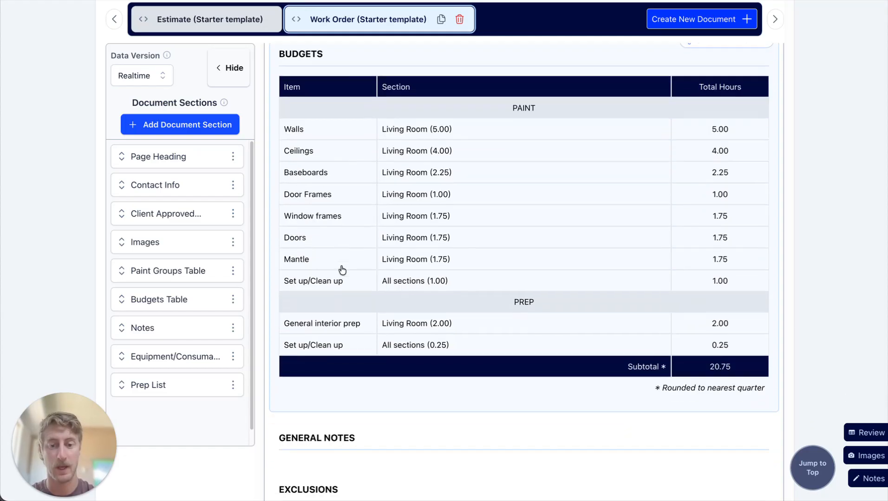
scroll(598, 361, "down", 1)
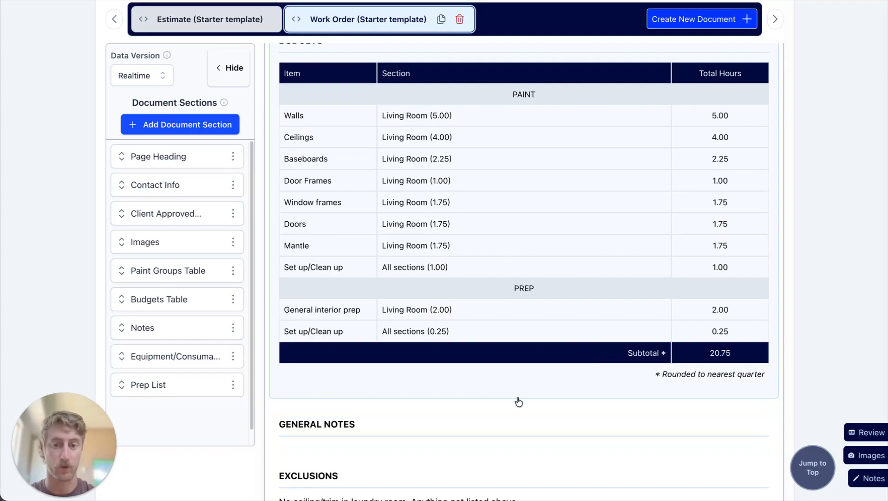
scroll(715, 334, "down", 4)
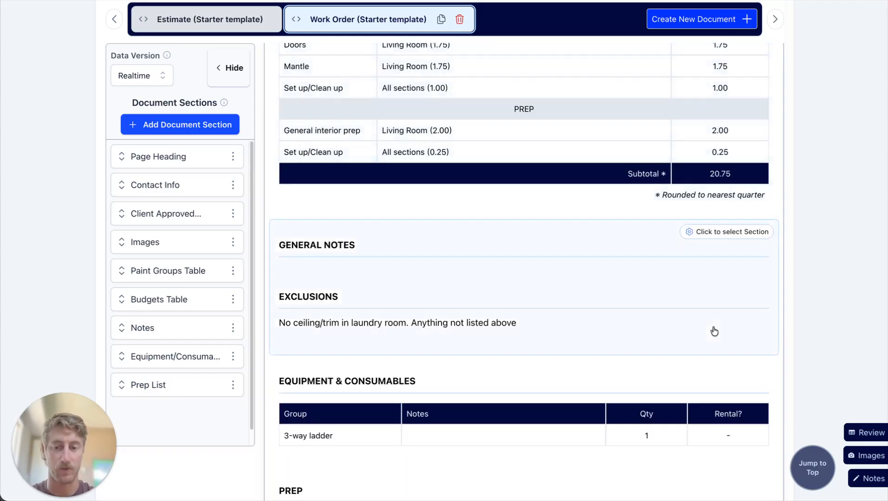
scroll(665, 324, "down", 7)
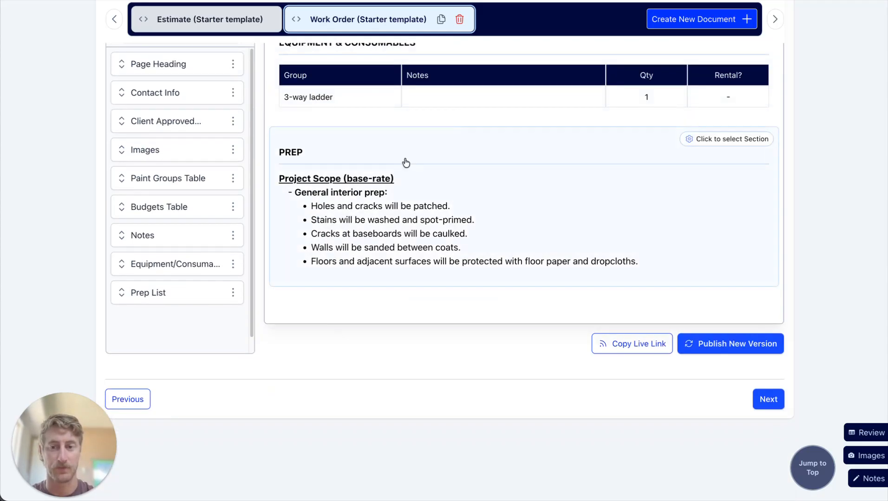
scroll(599, 385, "up", 14)
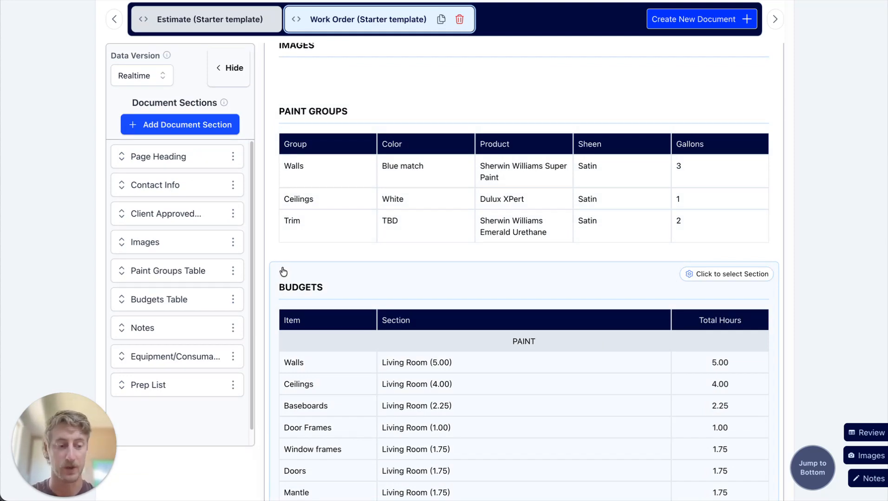
scroll(547, 341, "up", 7)
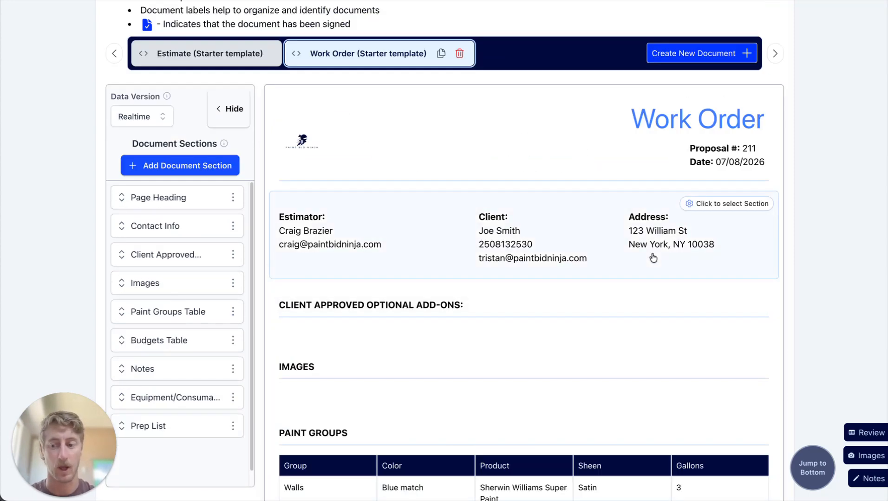